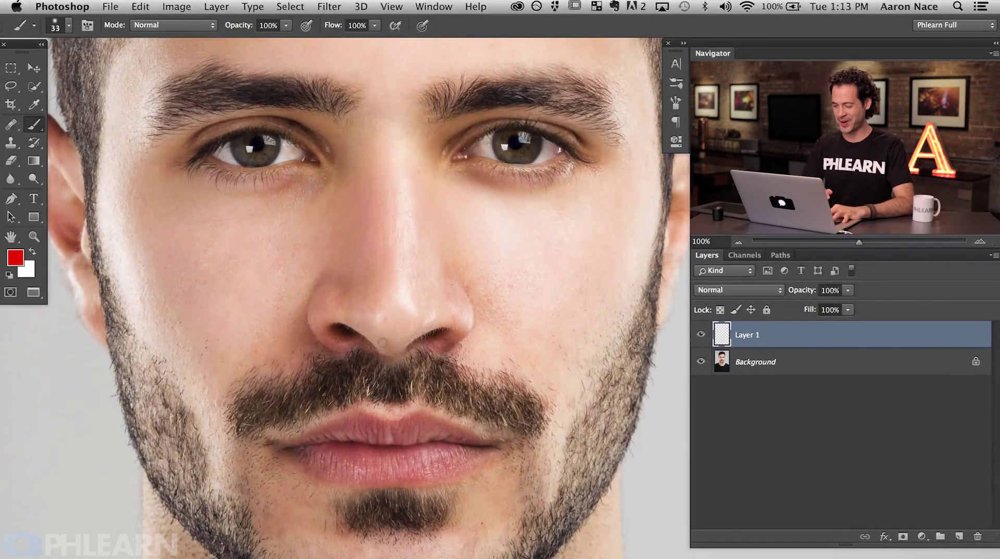
- Zoom to 200% and pan across the mustache, lips, chin beard and right jawline stubble
key("super+plus")
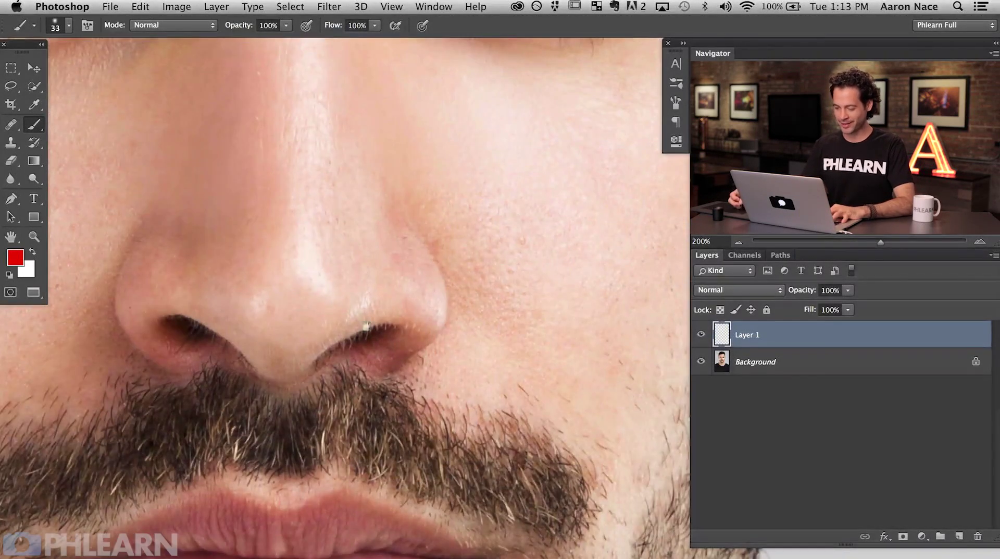
left_click_drag(461, 469, 362, 269)
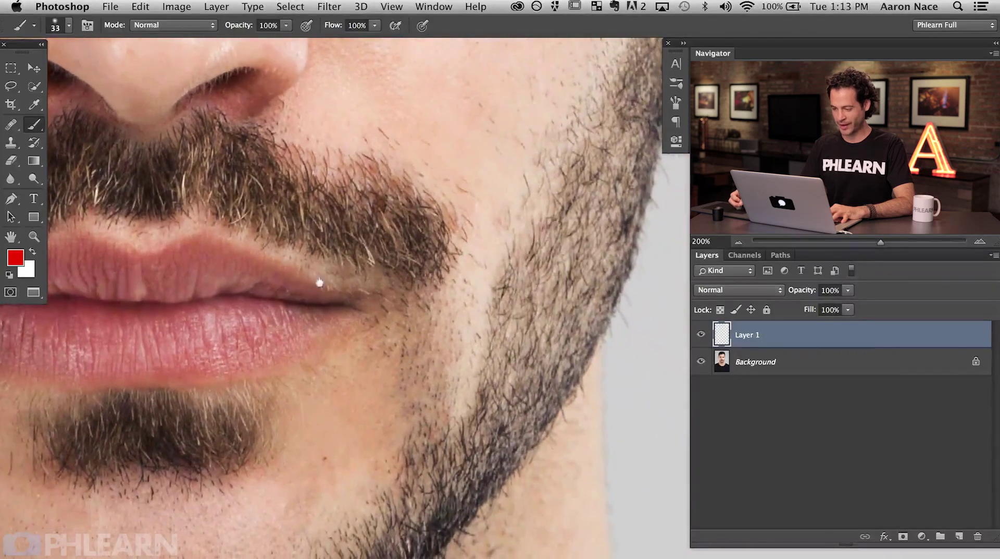
left_click_drag(267, 495, 406, 326)
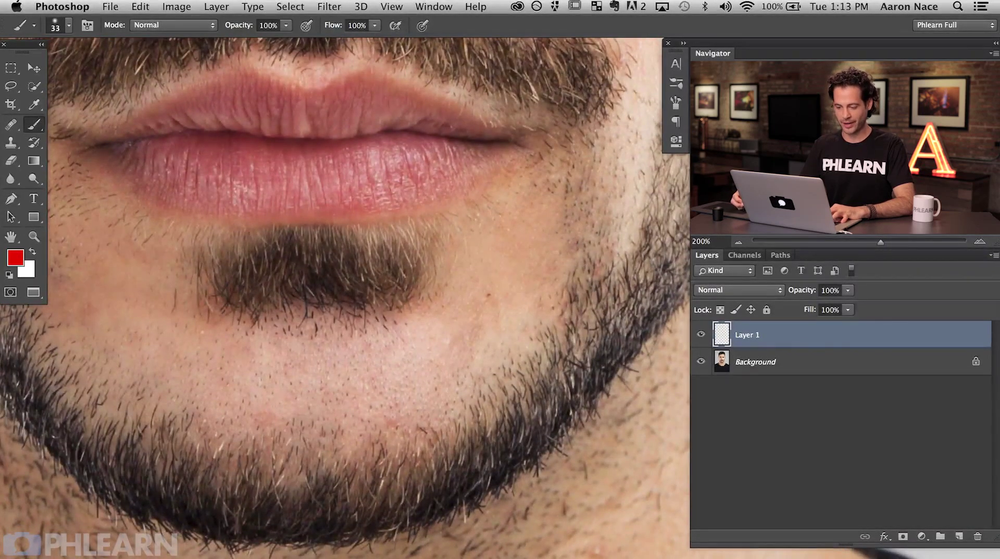
left_click_drag(287, 402, 207, 503)
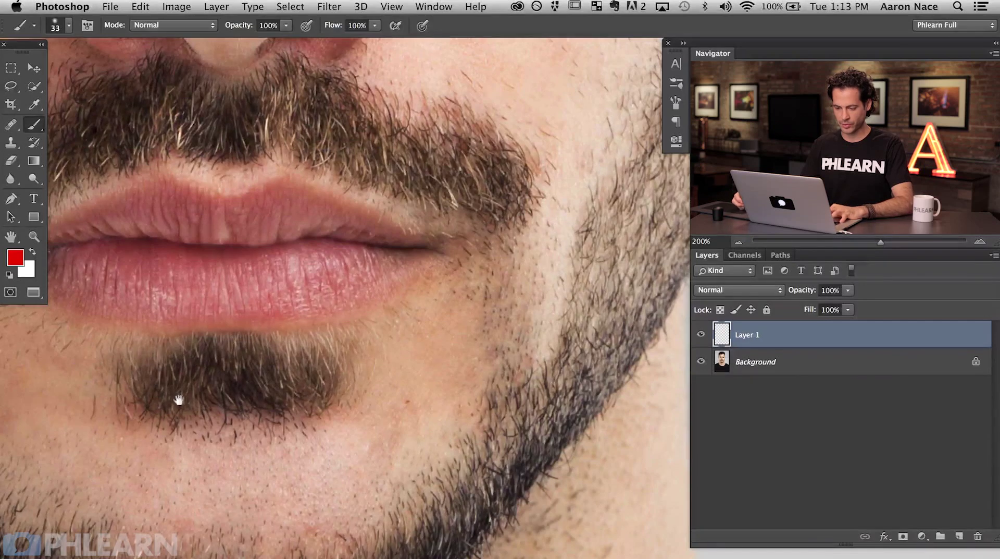
left_click_drag(147, 424, 521, 323)
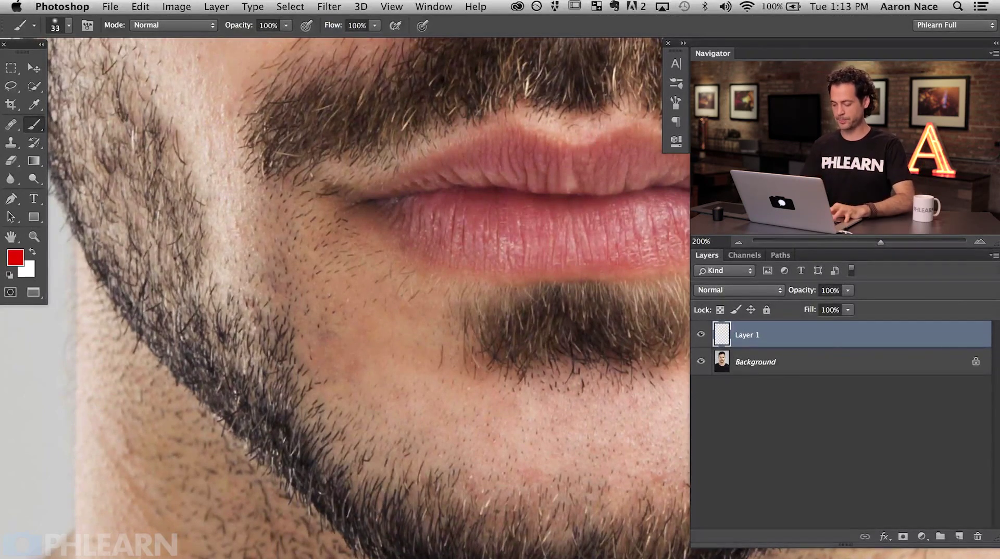
left_click_drag(405, 309, 220, 390)
left_click_drag(344, 381, 334, 392)
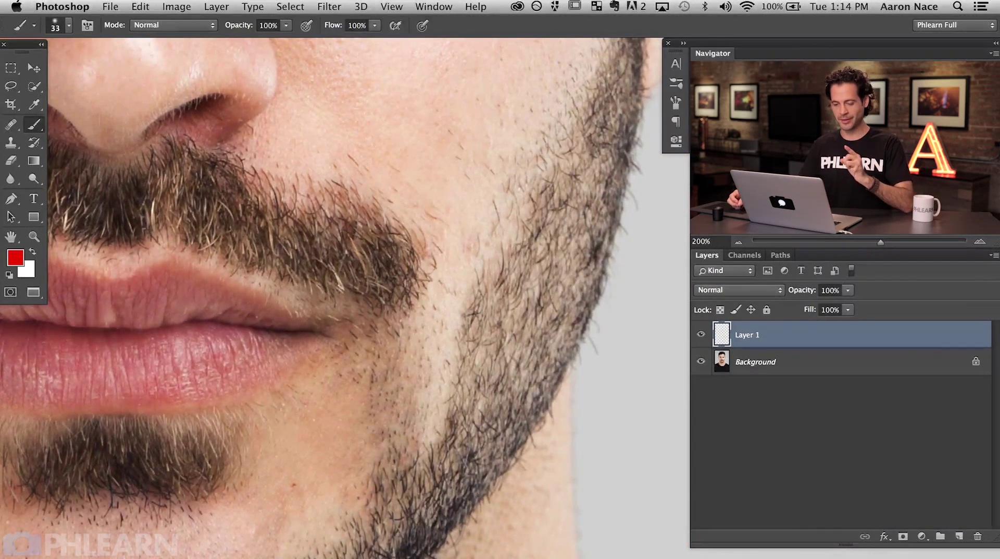
- Zoom to 300%, make black the foreground colour, and set a hard 19 px brush
key("super+plus")
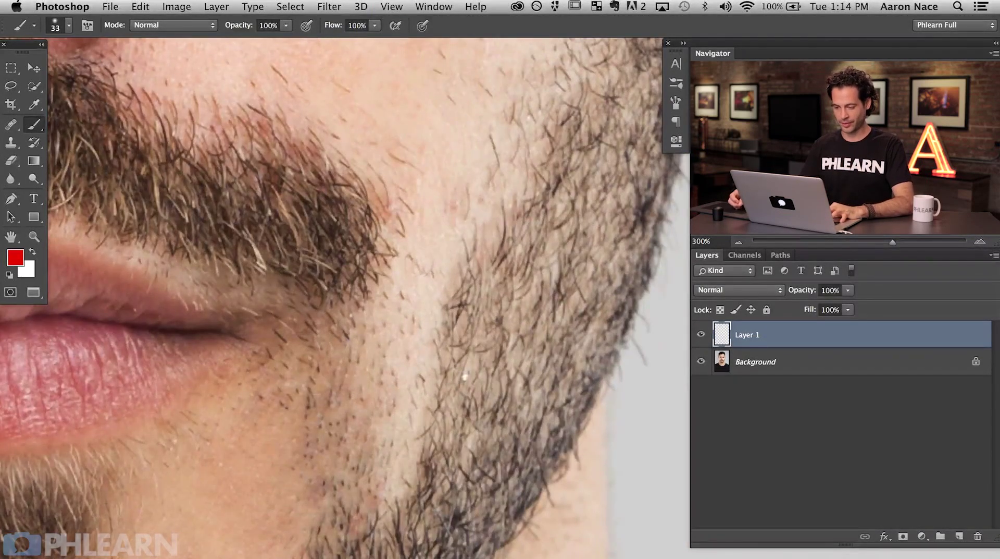
left_click_drag(409, 379, 440, 365)
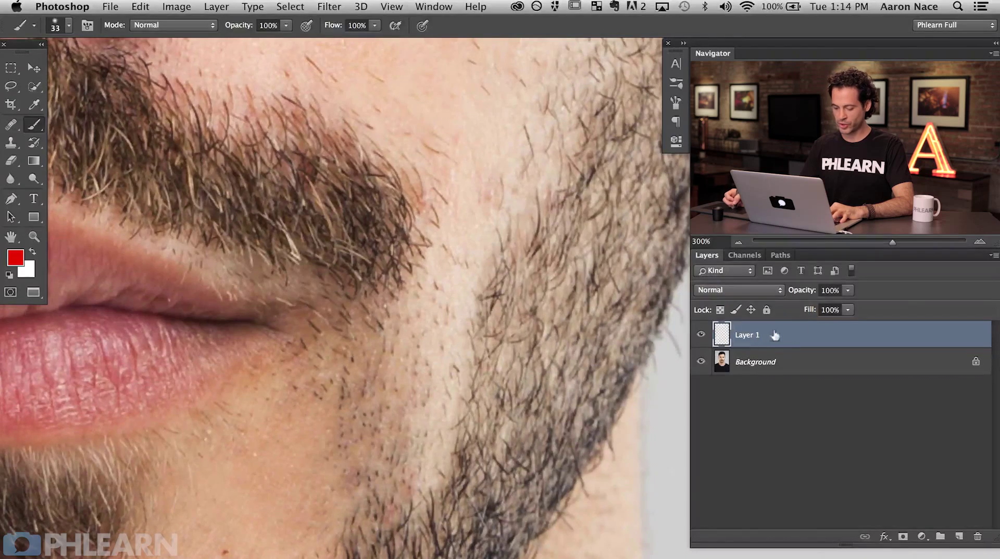
key("d")
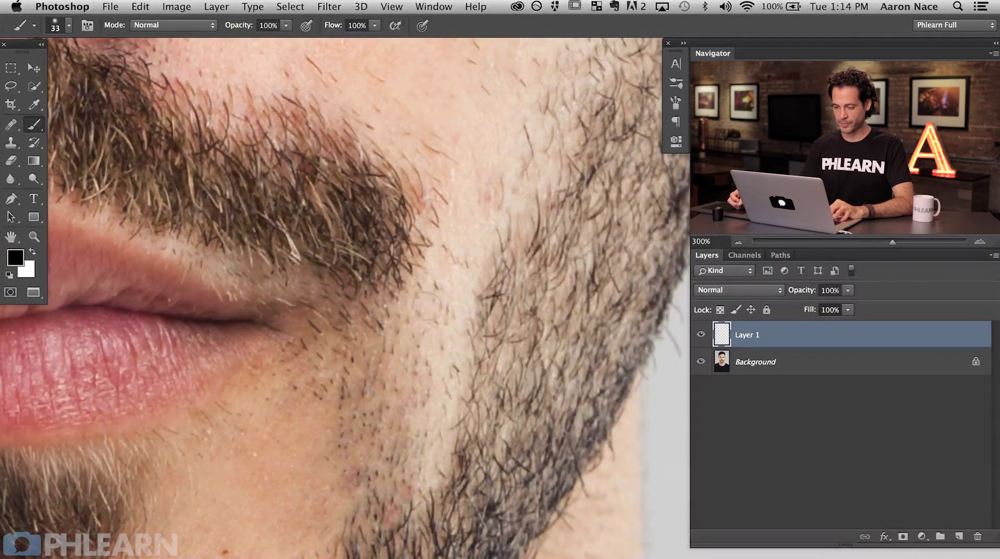
right_click(402, 275)
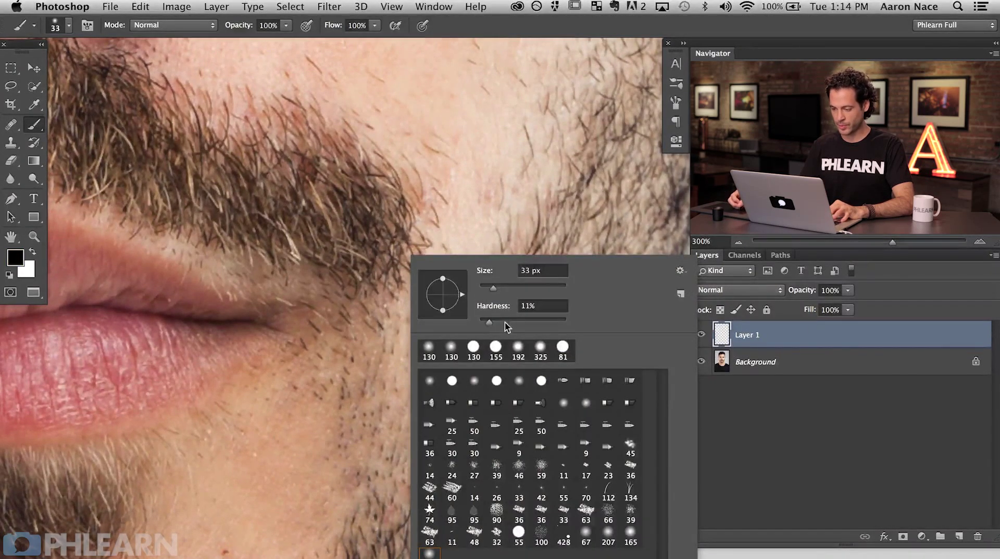
left_click_drag(504, 323, 528, 322)
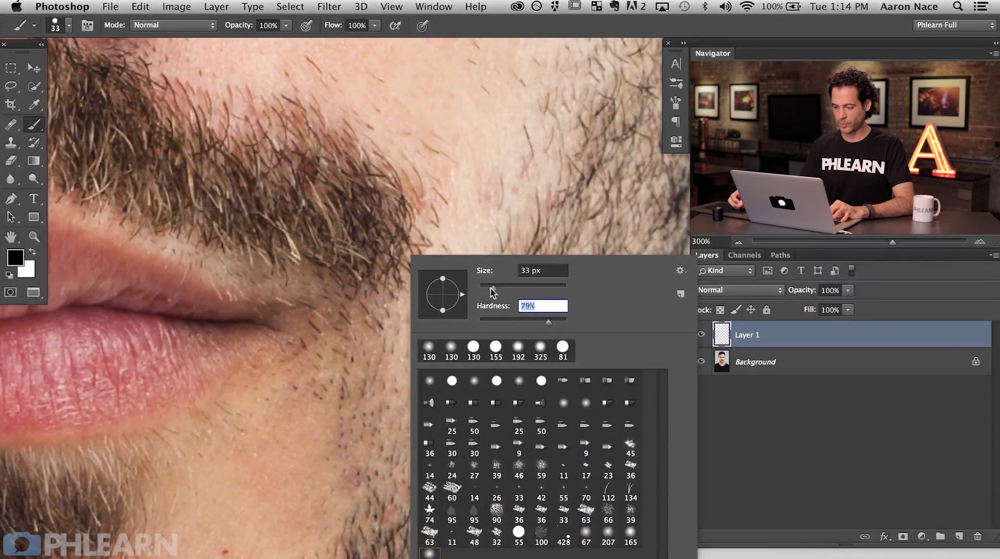
left_click_drag(492, 289, 487, 291)
type("[")
left_click(368, 353)
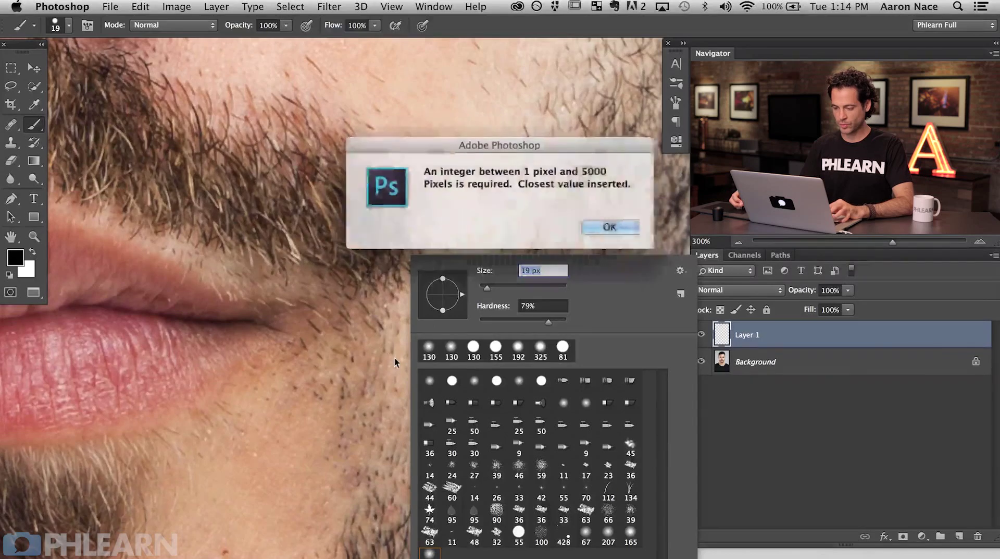
left_click(611, 227)
- Shrink the brush and try several thin hair strokes on the cheek, undoing failed ones
key("ctrl+z")
mouse_move(373, 383)
left_mouse_down()
mouse_move(431, 344)
mouse_move(486, 428)
left_mouse_up()
key("ctrl+z")
key("bracketleft")
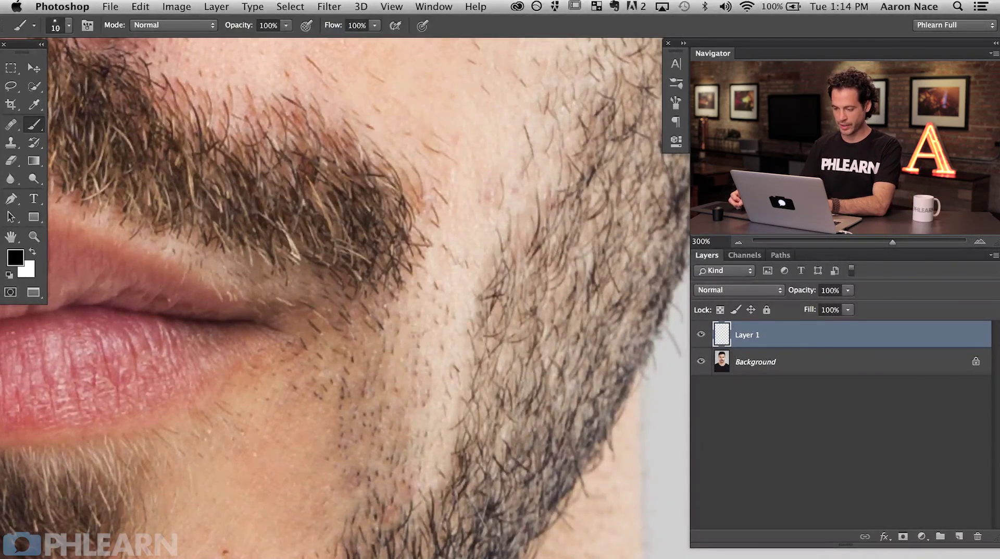
left_click_drag(423, 327, 423, 394)
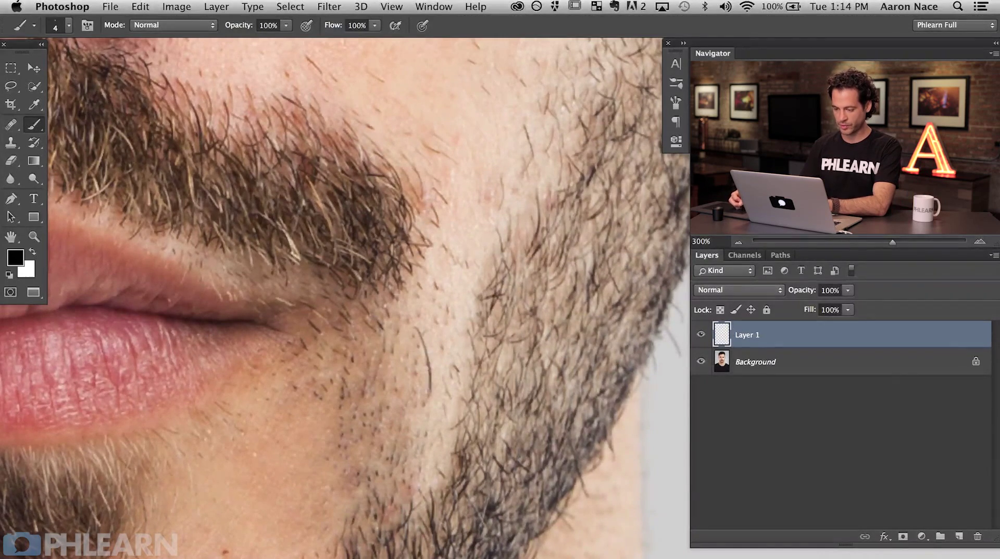
key("ctrl+z")
left_click_drag(424, 326, 422, 382)
key("ctrl+z")
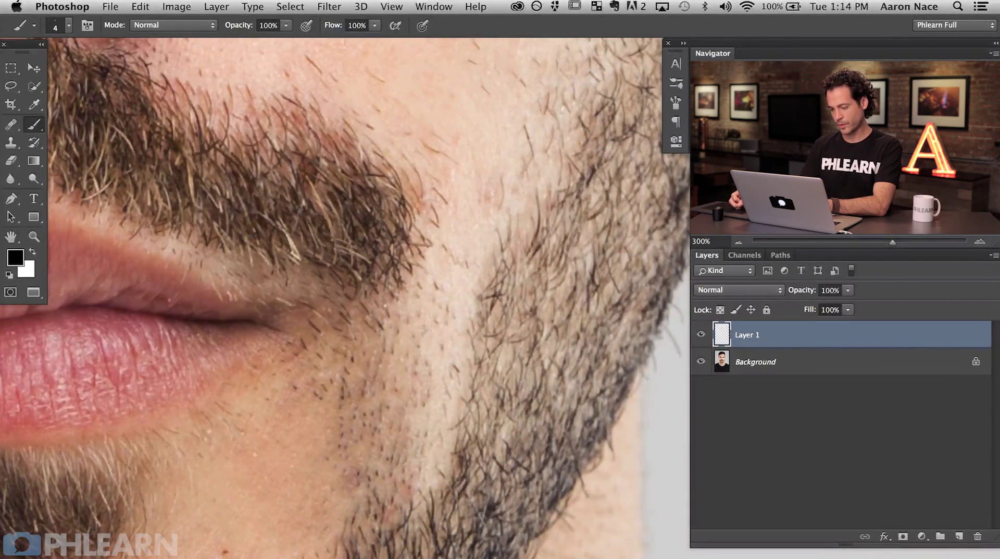
left_click_drag(426, 324, 434, 367)
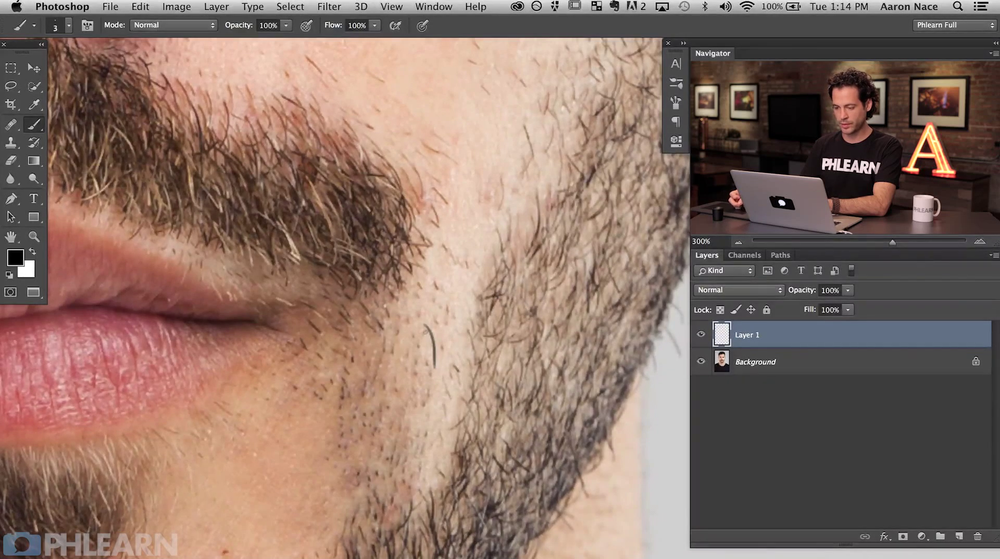
- Settle on one thin black hair stroke and move it up and right
key("ctrl+z")
left_click_drag(423, 319, 427, 390)
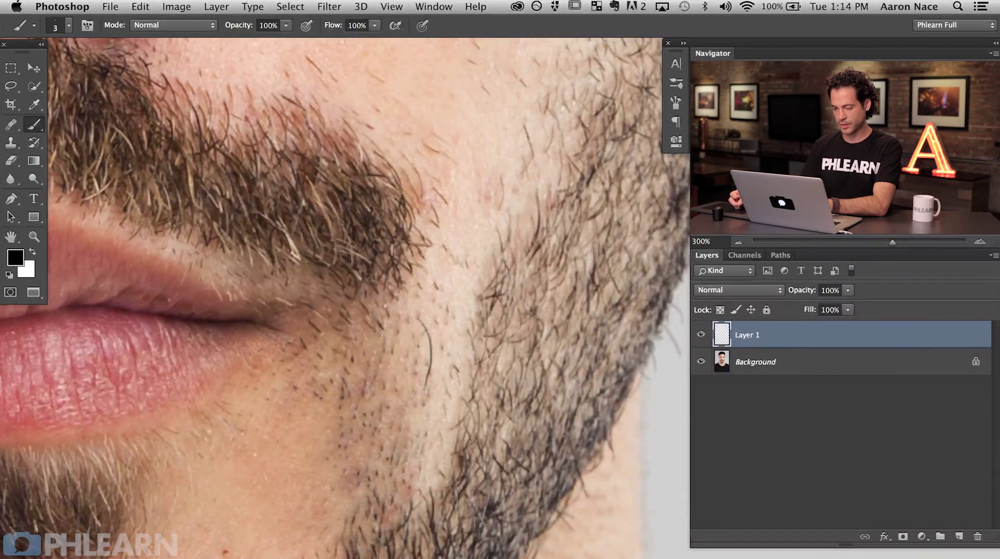
key("ctrl+z")
left_click_drag(423, 320, 437, 369)
key("ctrl+z")
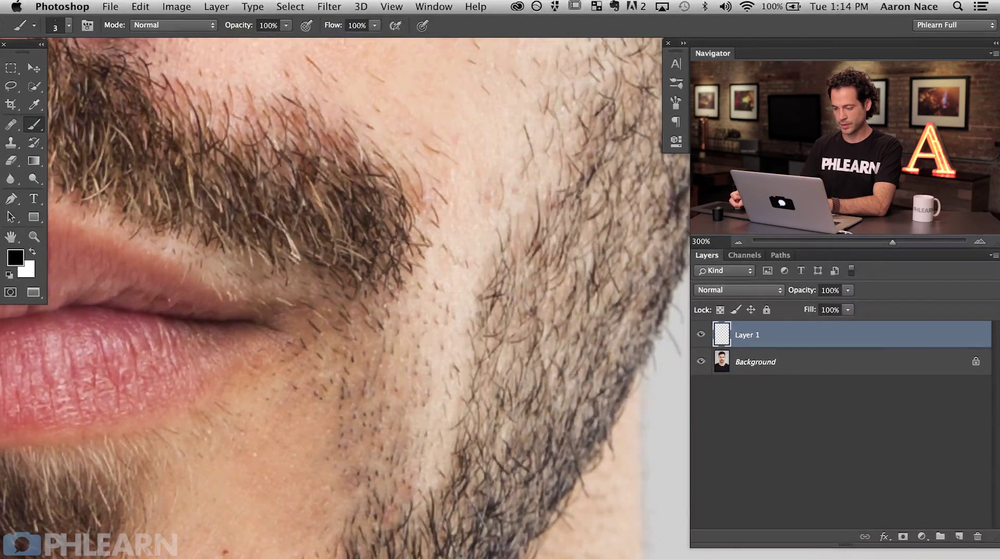
key("ctrl+z")
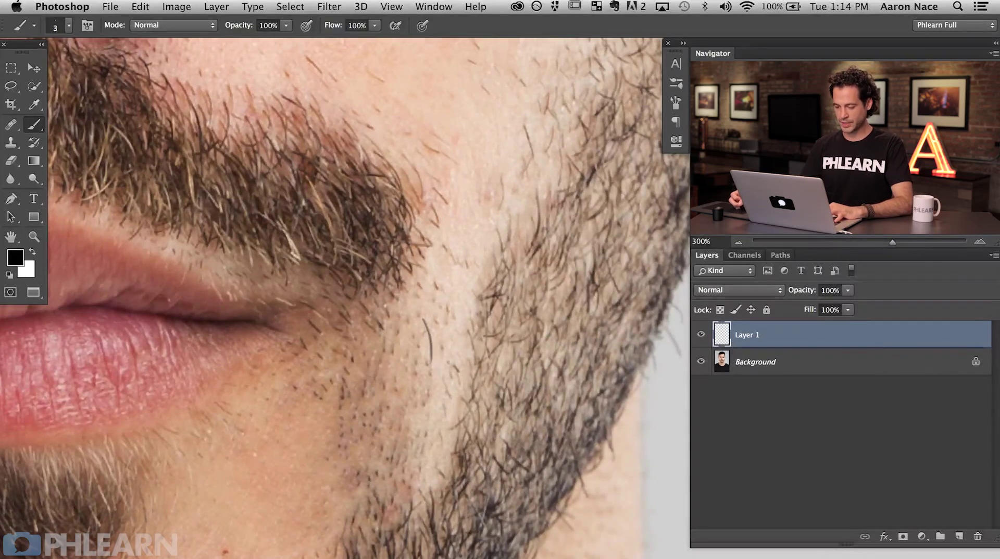
key("v")
mouse_move(442, 364)
left_mouse_down()
mouse_move(487, 302)
mouse_move(498, 323)
mouse_move(588, 310)
mouse_move(620, 271)
mouse_move(314, 230)
mouse_move(239, 192)
mouse_move(514, 335)
mouse_move(569, 488)
mouse_move(542, 537)
mouse_move(548, 558)
left_mouse_up()
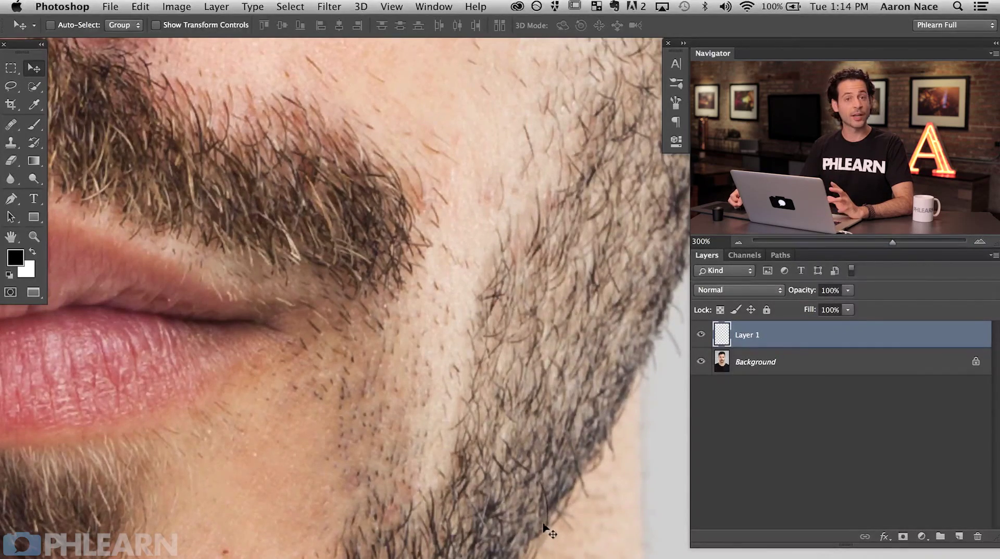
- Position the hair stroke on the clear cheek and add a new Layer 2
mouse_move(539, 503)
left_mouse_down()
mouse_move(439, 383)
mouse_move(440, 341)
left_mouse_up()
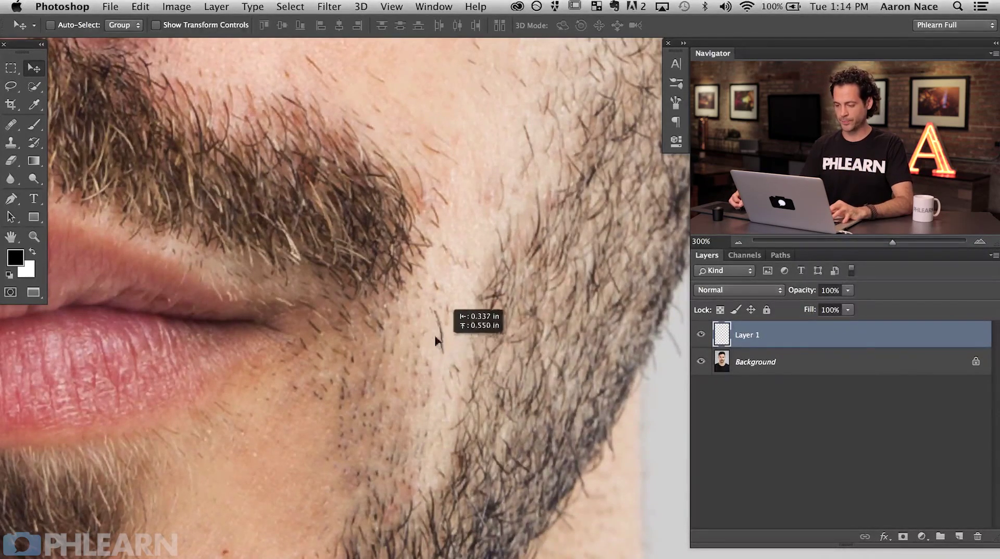
mouse_move(449, 382)
left_mouse_down()
mouse_move(463, 331)
mouse_move(447, 385)
left_mouse_up()
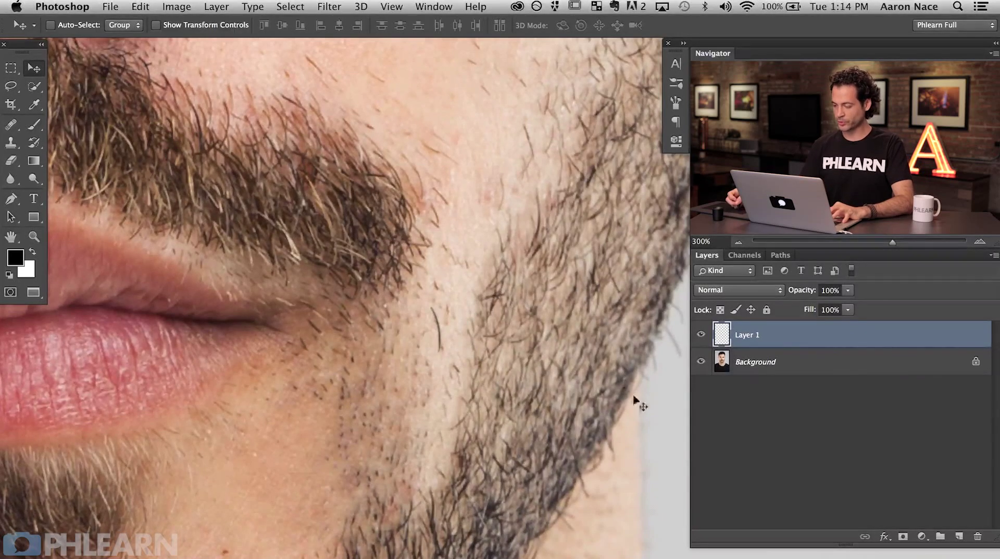
left_click(959, 535, "super")
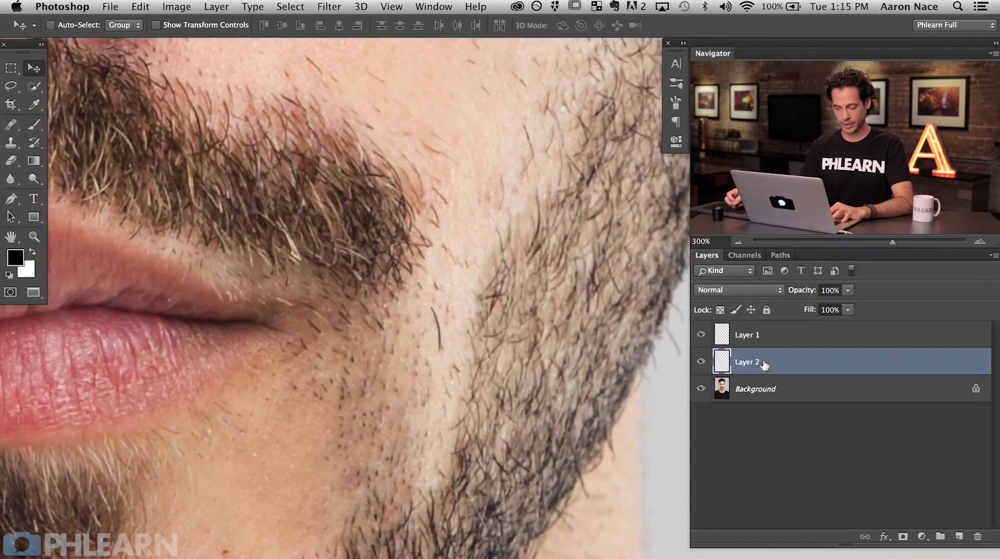
- Fill a small square around the stroke with White, deselect, and nudge it up-left
key("m")
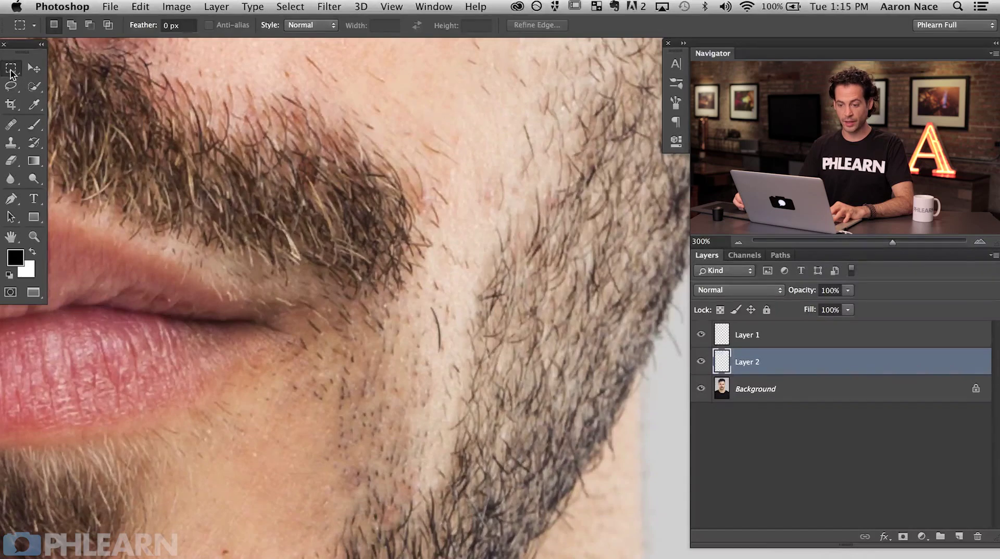
left_click_drag(410, 305, 468, 361)
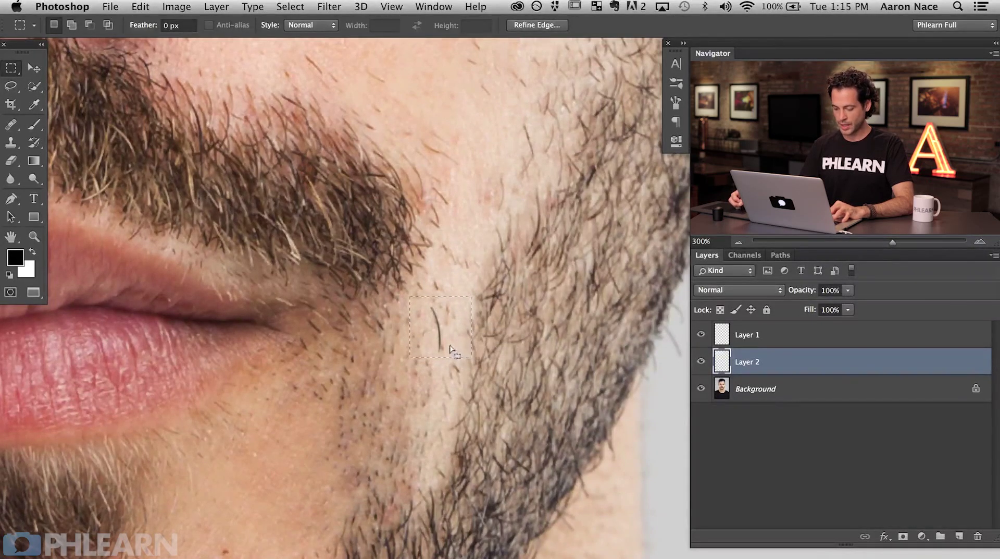
key("shift+F5")
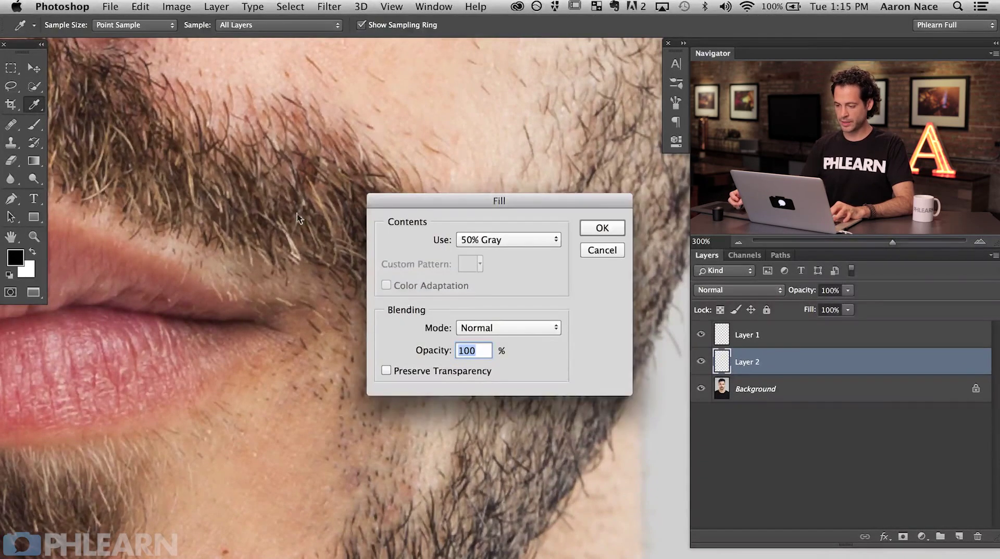
left_click(515, 239)
left_click(514, 248)
key("Return")
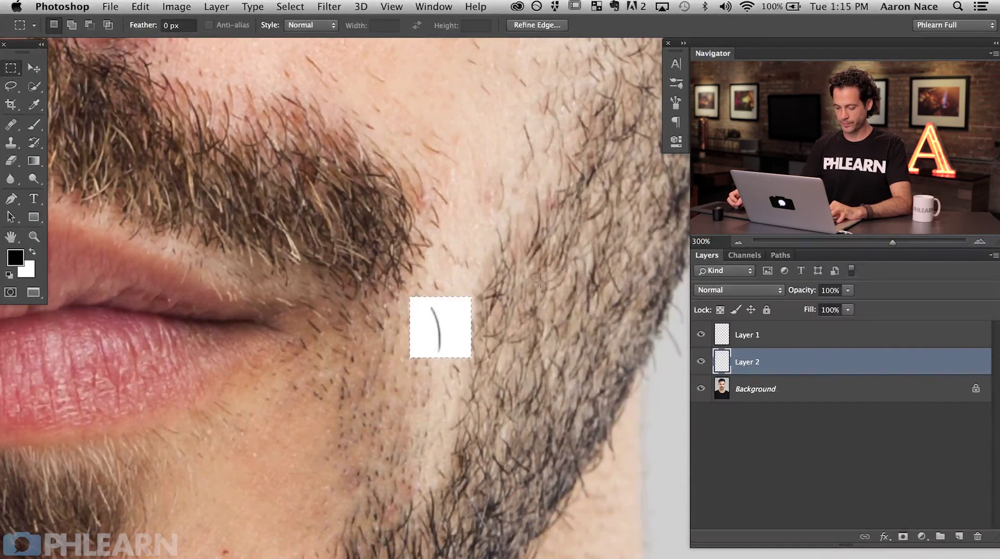
key("super+d")
key("v")
left_click_drag(505, 366, 499, 362)
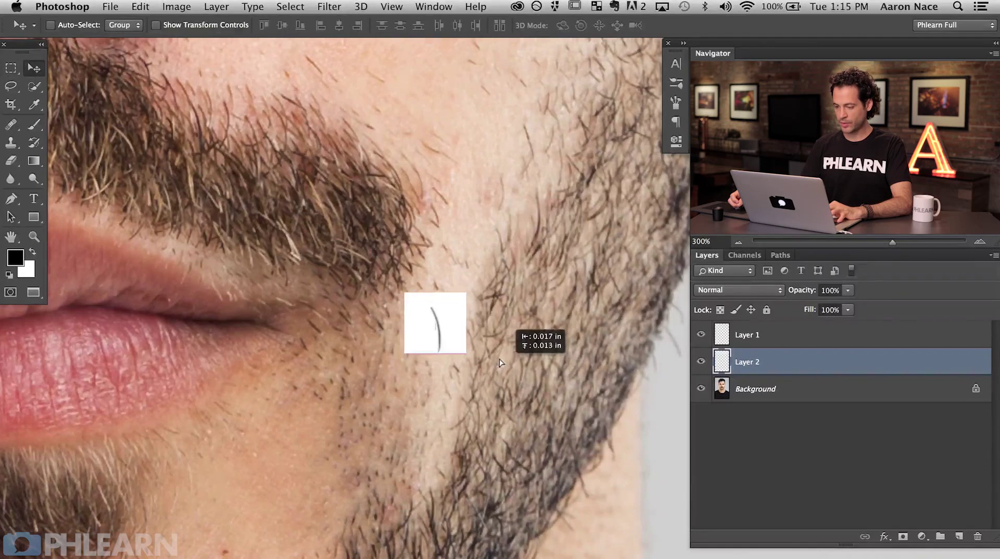
- Turn off snapping, nudge the white patch, and load Layer 2 as a selection
left_click(433, 6)
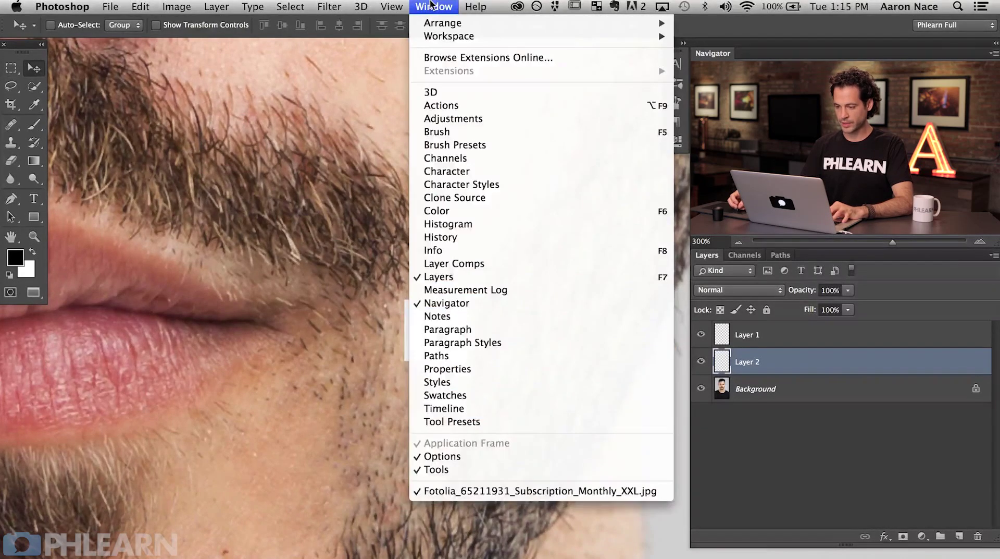
mouse_move(394, 6)
left_click(423, 275)
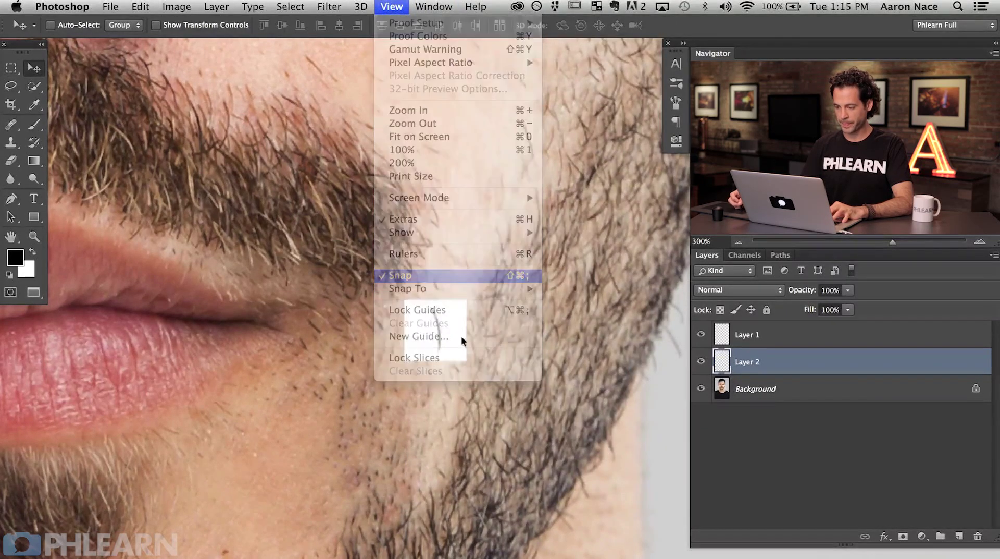
left_click_drag(476, 360, 477, 358)
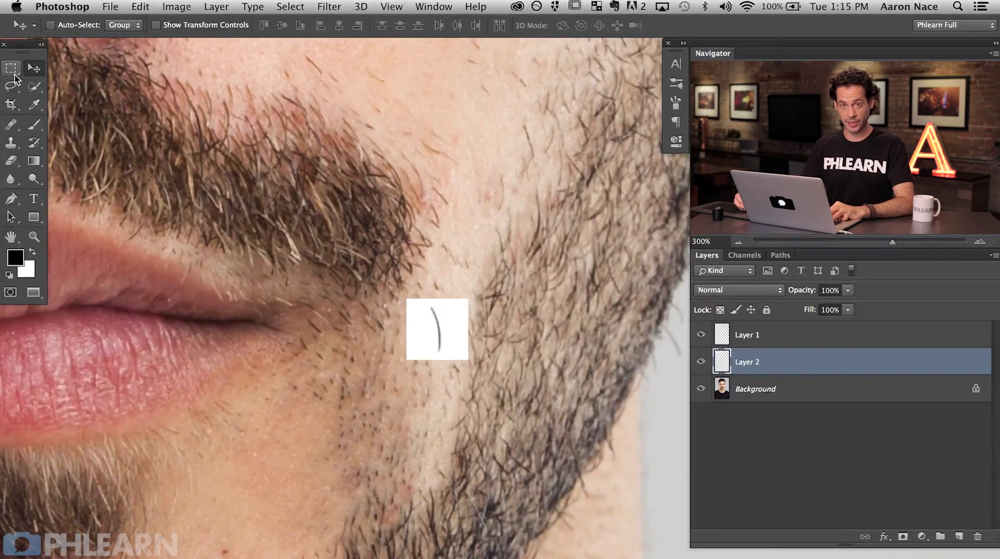
left_click(721, 362, "super")
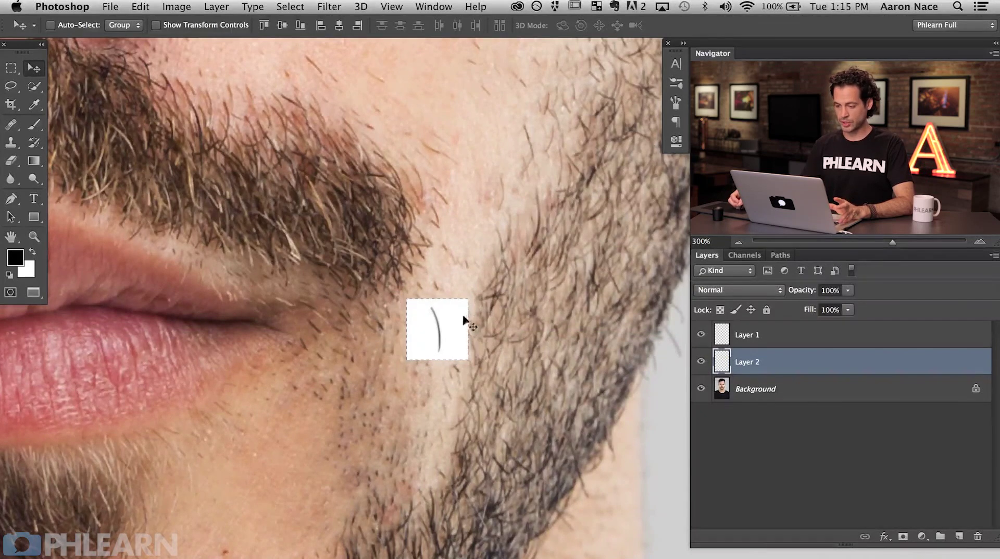
- Define a brush preset named 'Facial Hair' from the selection, deselect, and pick the Brush tool
left_click(141, 6)
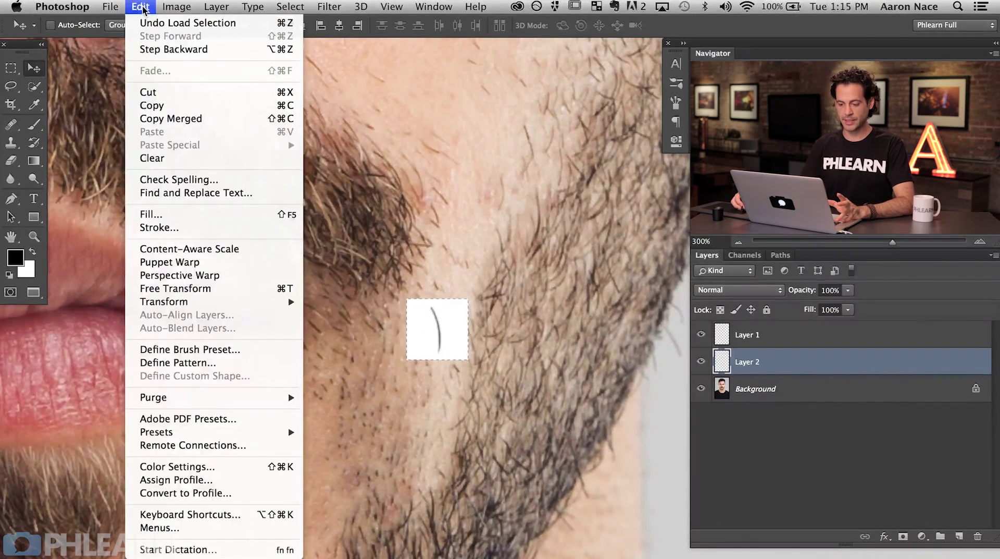
left_click(210, 349)
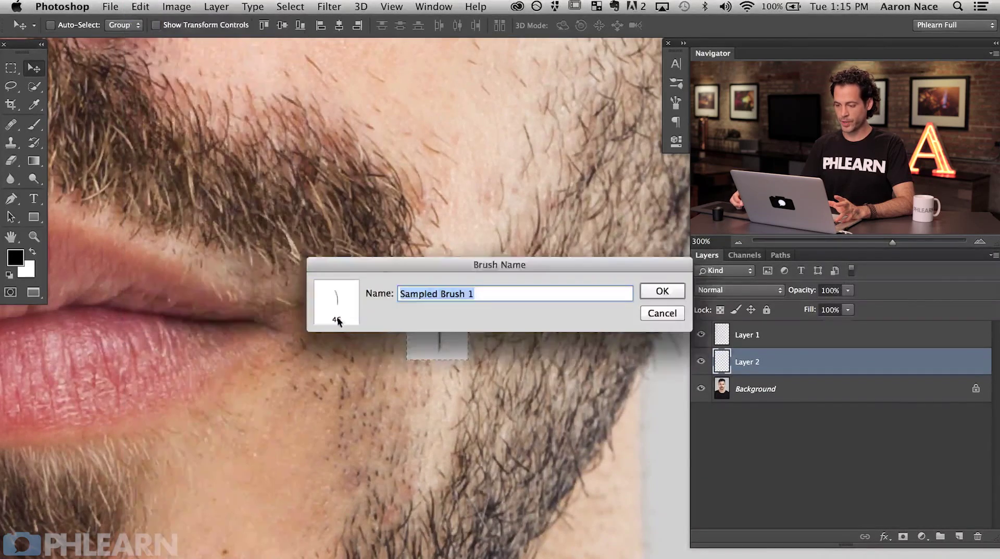
left_click_drag(374, 267, 320, 139)
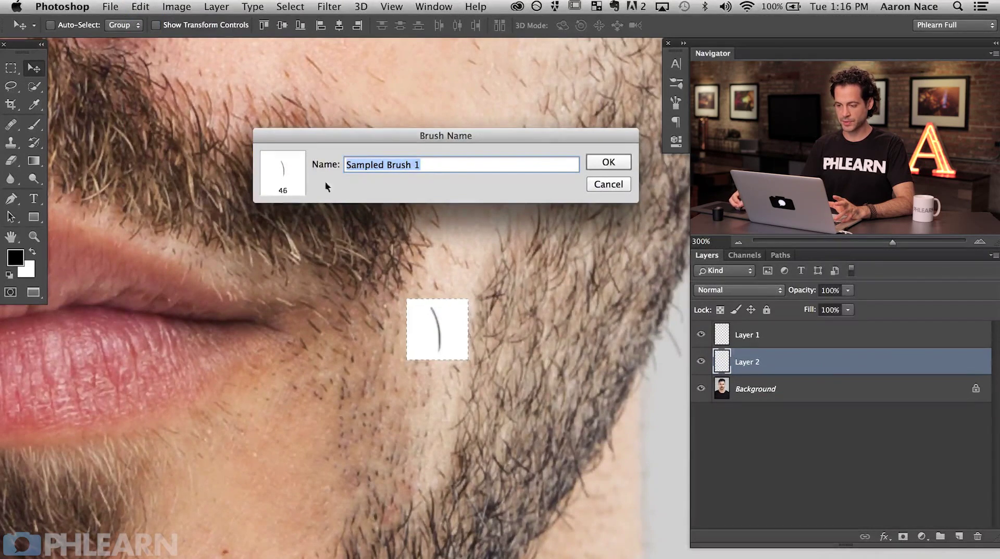
type("Fac")
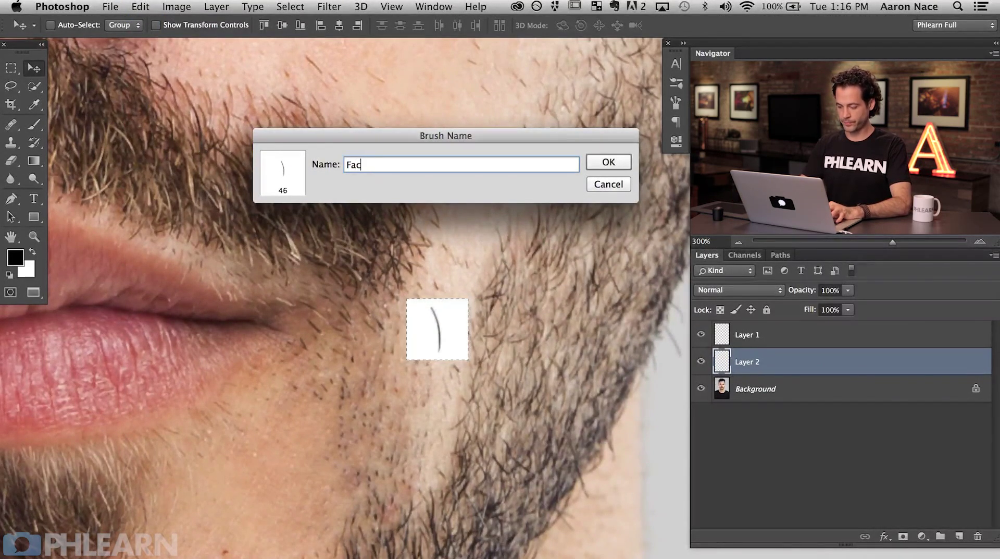
type("ial Hair")
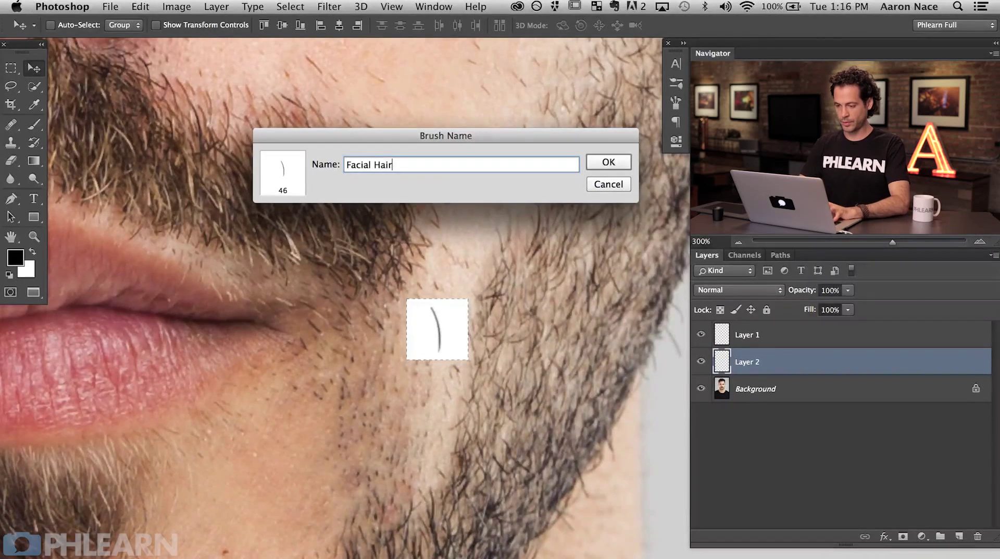
key("Return")
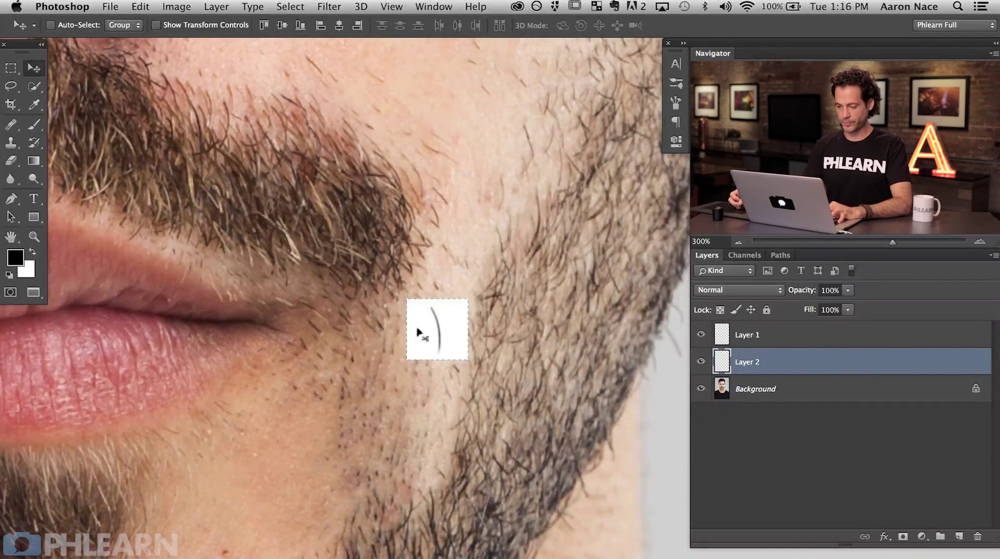
key("super+d")
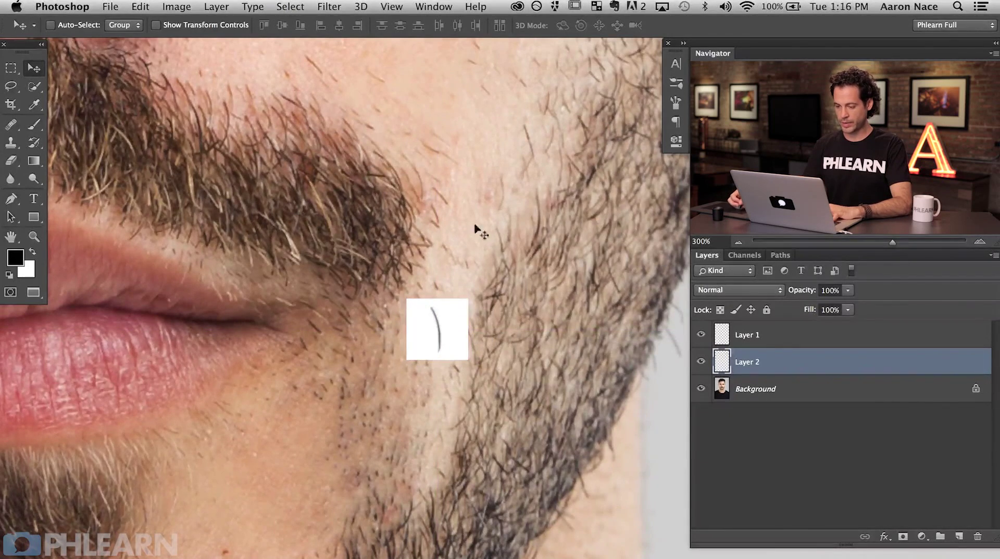
key("b")
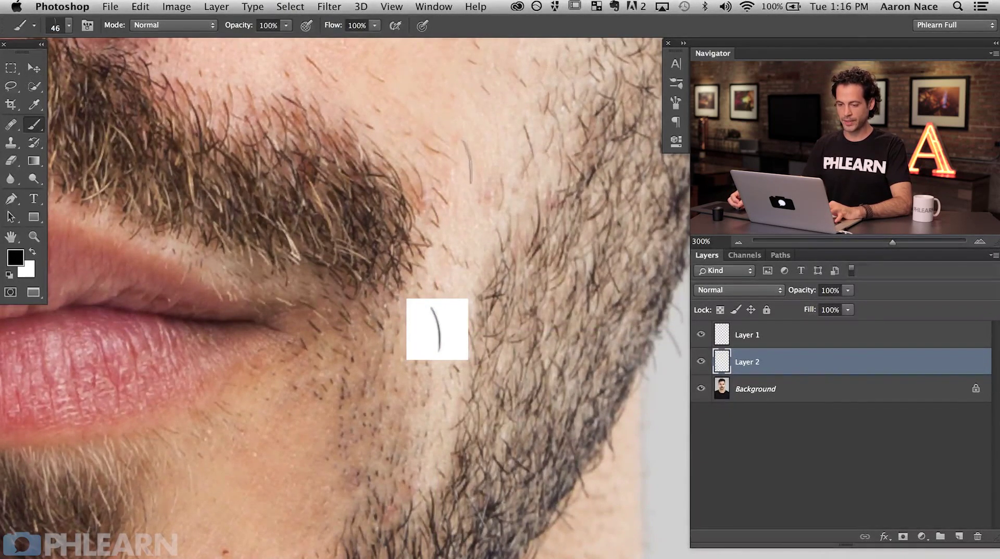
- Create a new empty Layer 3 above Layer 1
left_click_drag(445, 164, 388, 178)
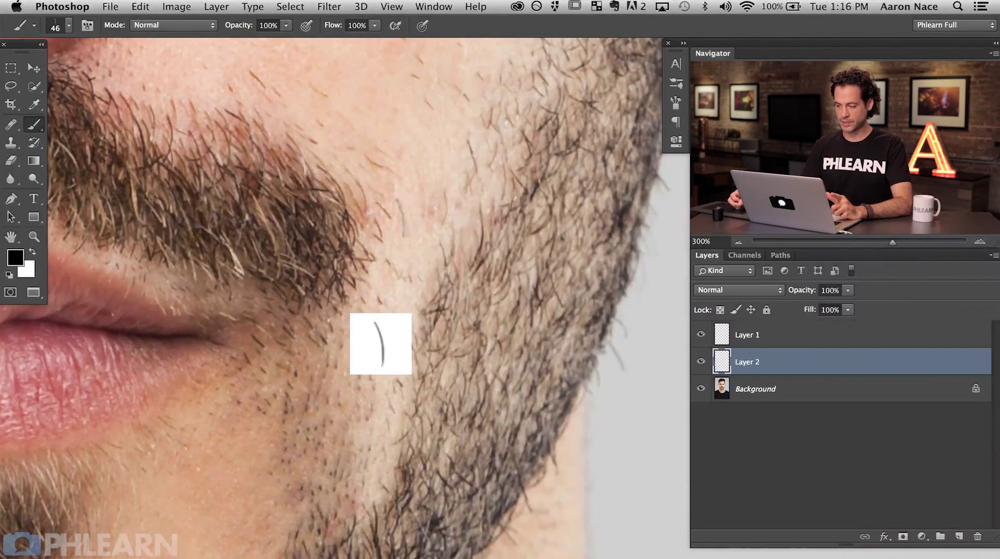
left_click(780, 340)
key("super+alt+shift+n")
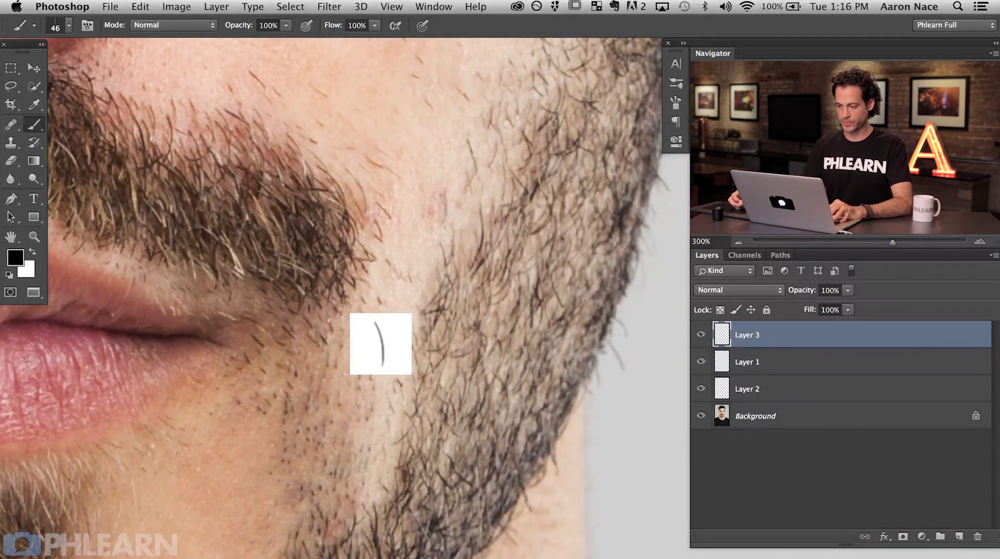
- Paint eight curved Facial Hair strokes on the cheek and a long looping test stroke, then select Layers 1–3
mouse_move(419, 164)
left_mouse_down()
mouse_move(426, 204)
mouse_move(412, 231)
left_mouse_up()
left_click_drag(451, 137, 457, 176)
left_click_drag(422, 219, 430, 258)
left_click_drag(394, 208, 401, 244)
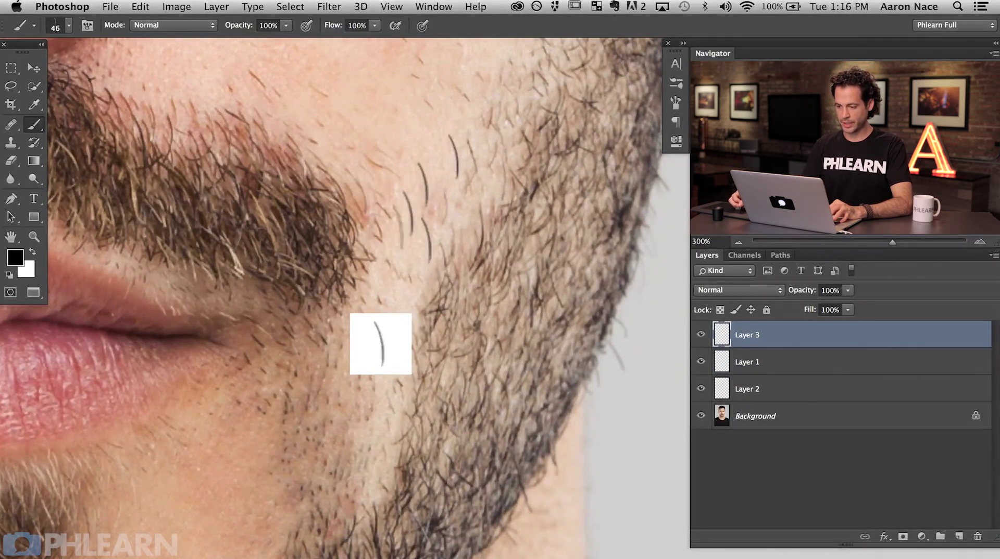
left_click_drag(379, 174, 388, 223)
left_click_drag(368, 262, 374, 288)
left_click_drag(364, 239, 373, 286)
left_click_drag(402, 211, 410, 275)
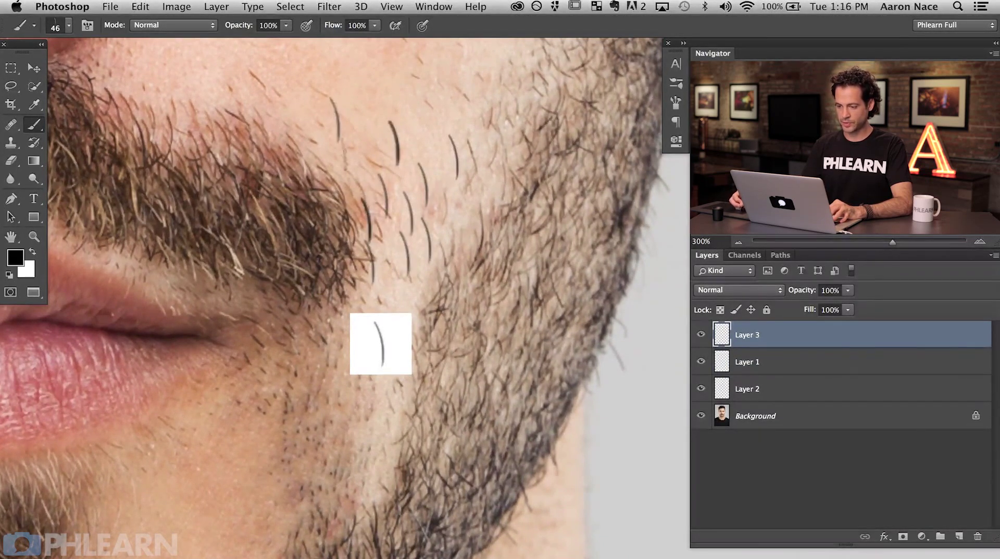
mouse_move(275, 166)
left_mouse_down()
mouse_move(353, 129)
mouse_move(494, 126)
mouse_move(517, 153)
mouse_move(529, 214)
mouse_move(291, 288)
mouse_move(419, 250)
left_mouse_up()
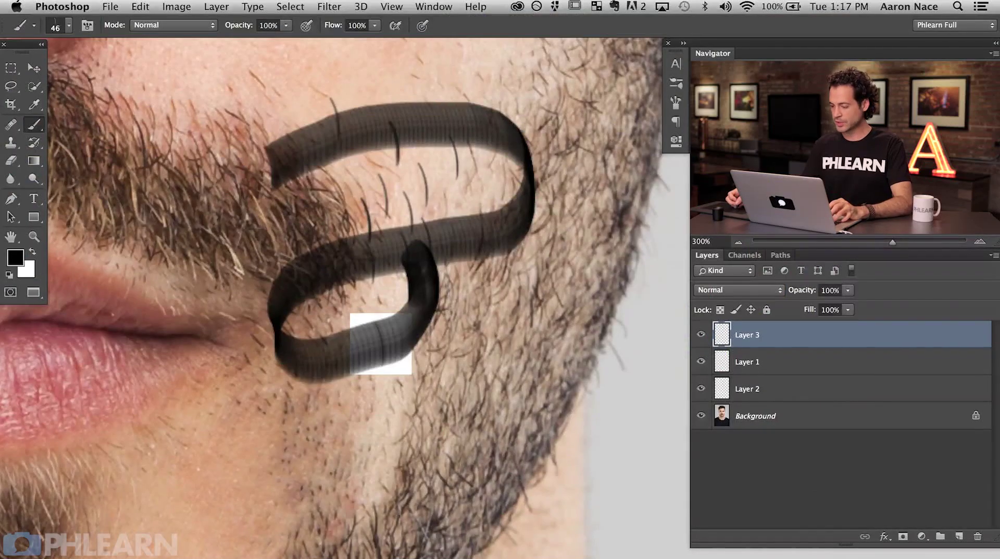
left_click(783, 386, "shift")
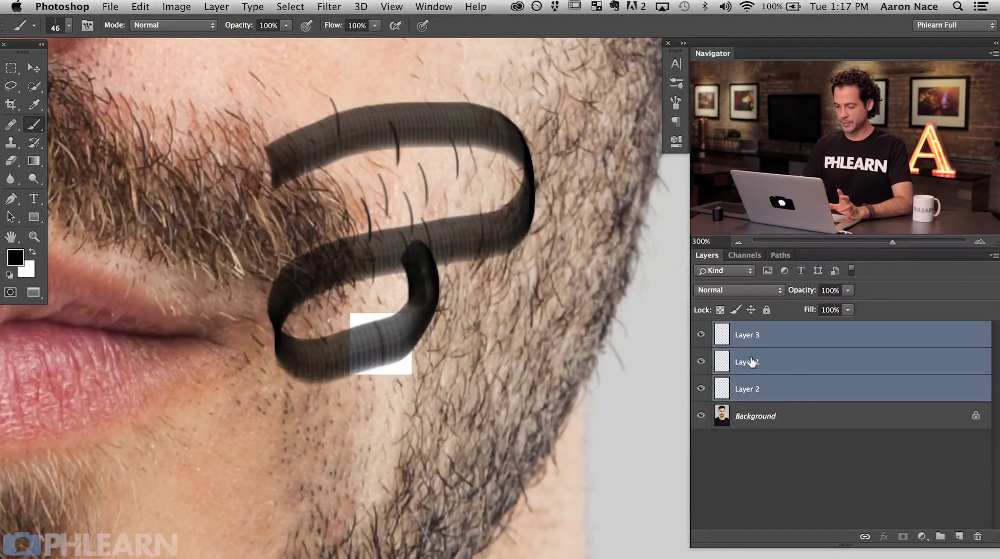
- Delete the three test layers, add a fresh empty layer, and pan to the grey backdrop
key("Delete")
key("ctrl+alt+shift+super+n")
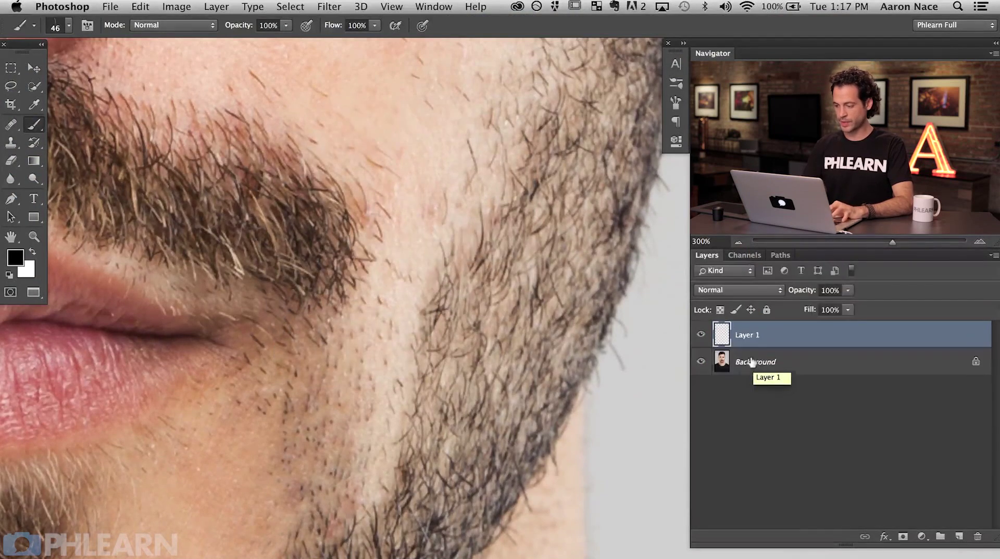
left_click_drag(532, 335, 292, 350)
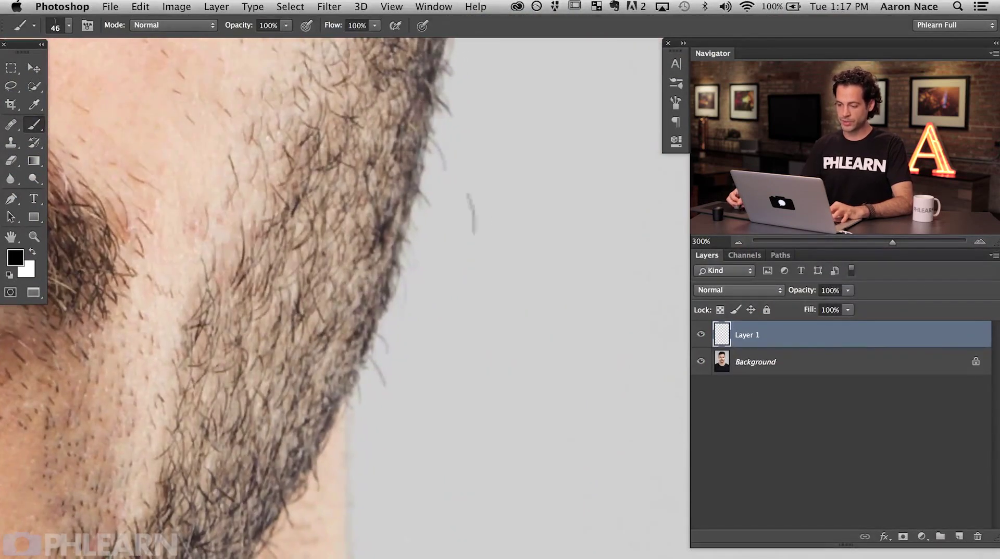
mouse_move(531, 294)
left_mouse_down()
mouse_move(518, 317)
mouse_move(482, 320)
mouse_move(418, 294)
mouse_move(456, 289)
mouse_move(419, 398)
mouse_move(468, 503)
left_mouse_up()
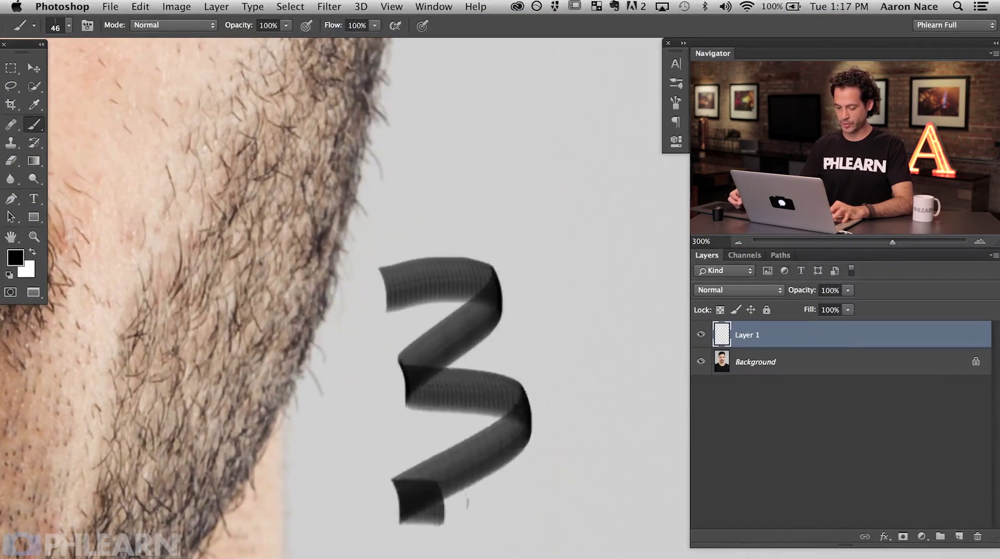
key("super+z")
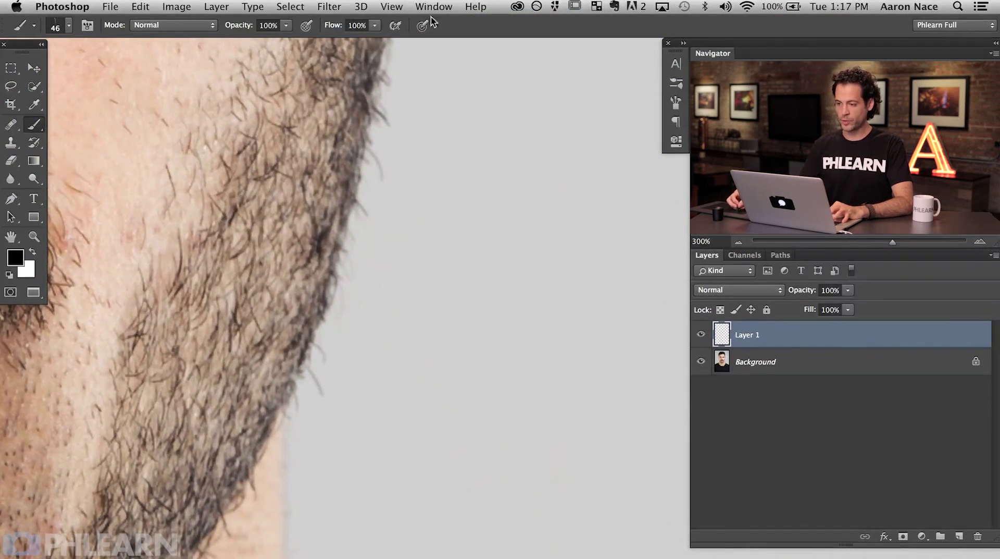
left_click(434, 7)
- Set Shape Dynamics size jitter to 100% in the Brush settings, testing one stroke
left_click(474, 133)
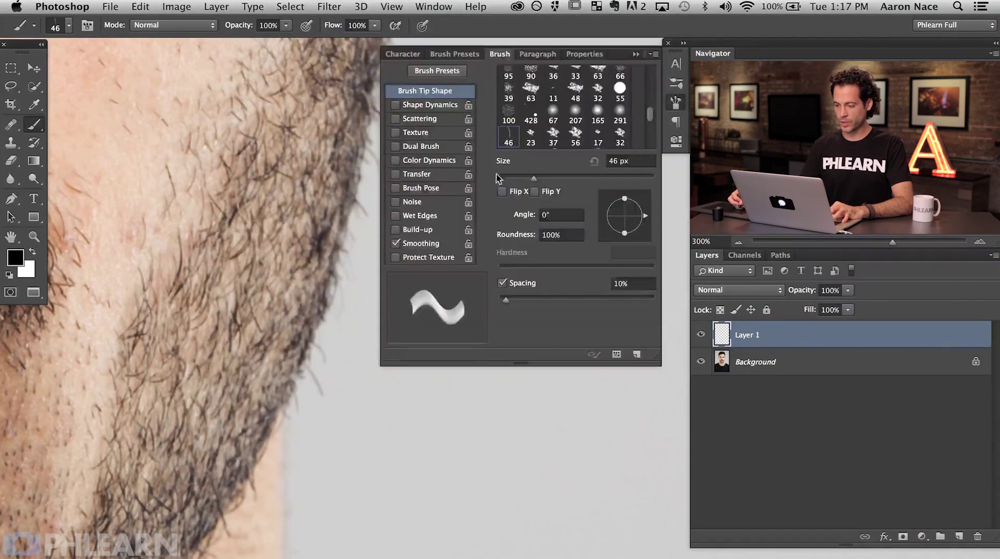
left_click_drag(461, 427, 369, 412)
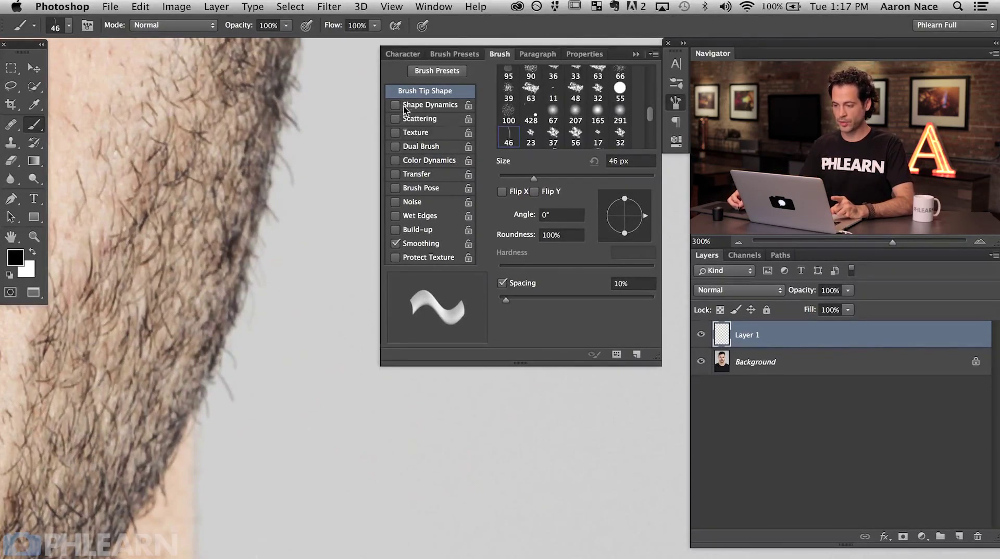
left_click(428, 106)
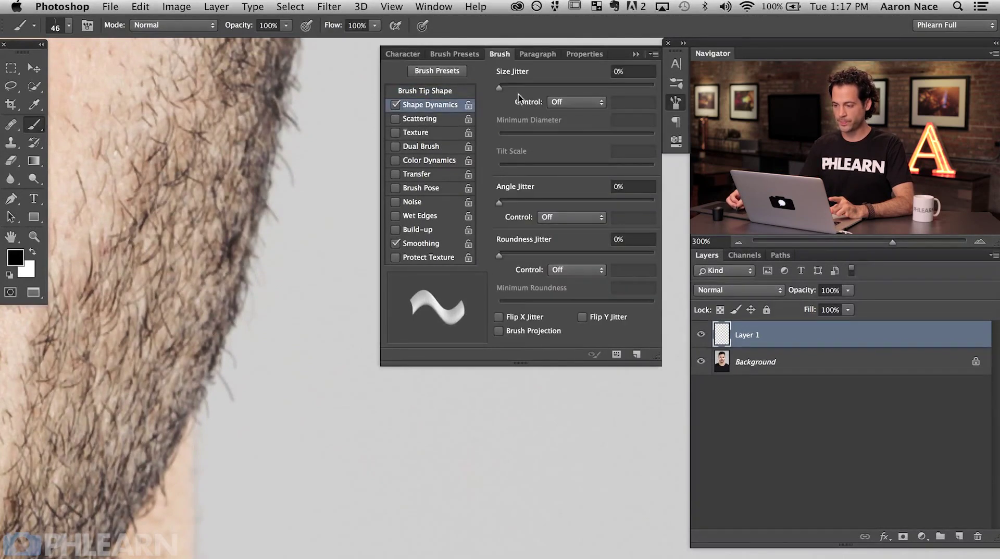
left_click_drag(505, 88, 512, 86)
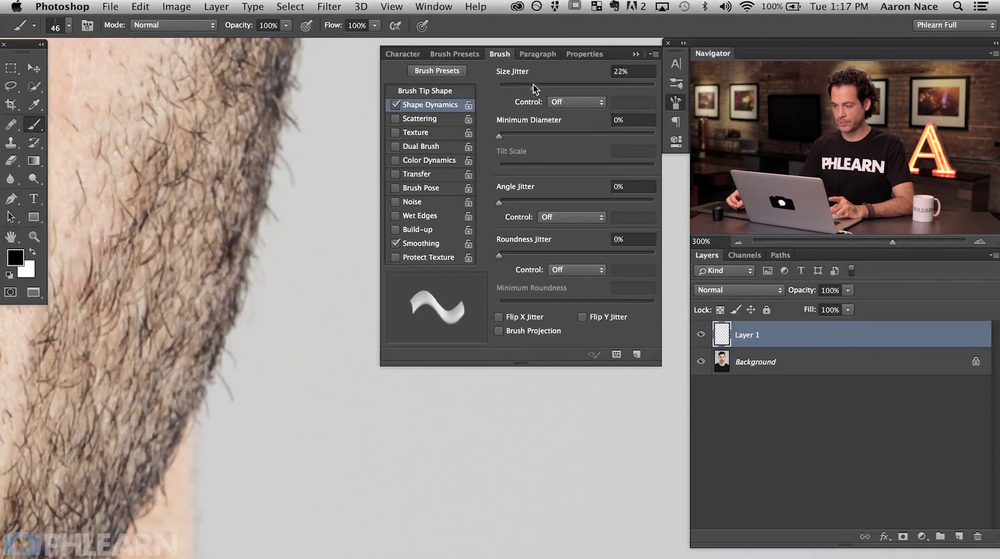
left_click_drag(584, 88, 665, 94)
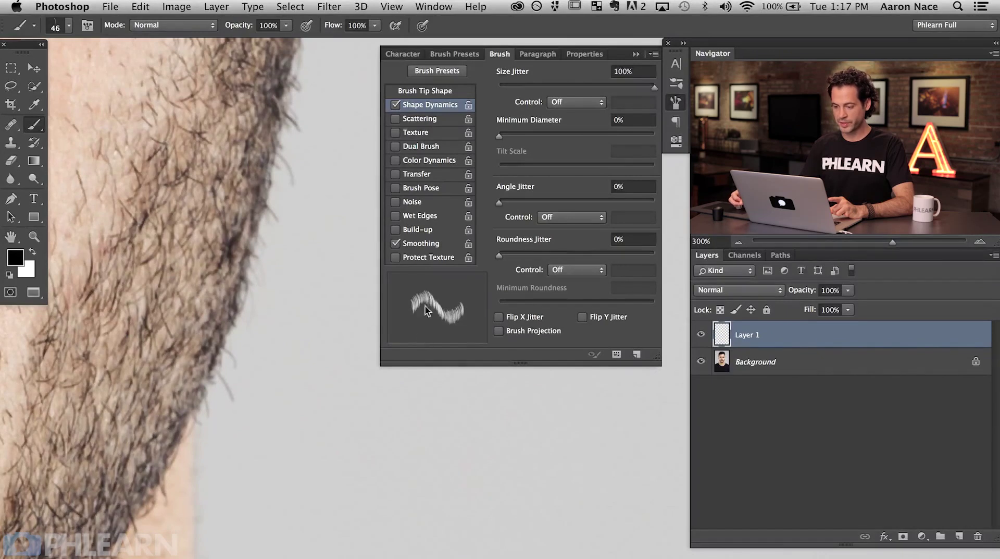
left_click_drag(326, 420, 605, 425)
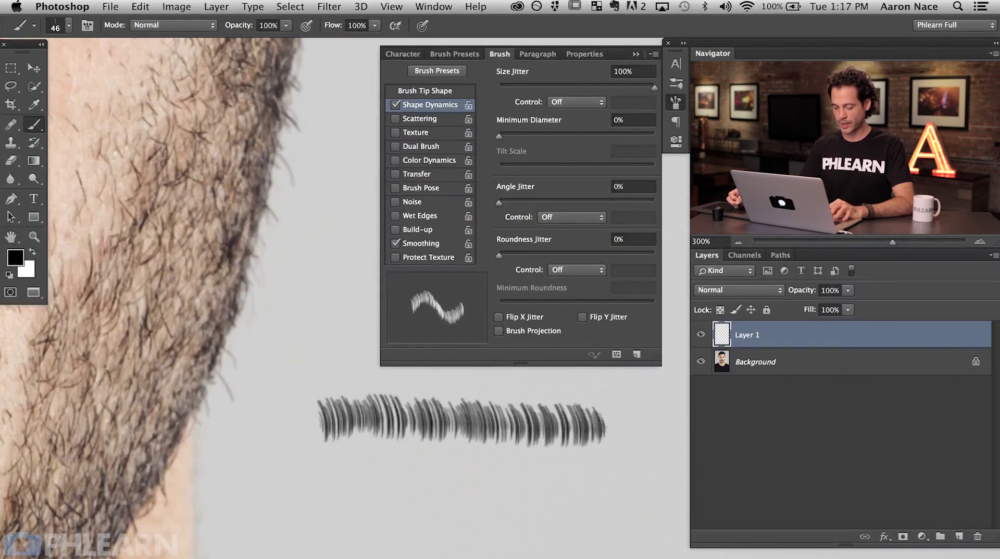
key("super+z")
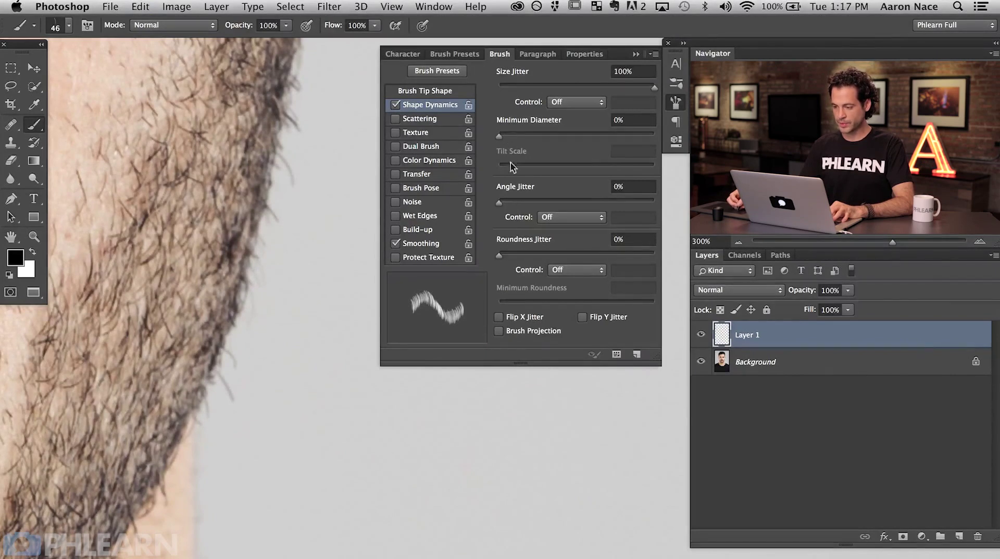
- Add 9% angle jitter and some roundness jitter, undoing a test stroke
left_click_drag(501, 200, 513, 203)
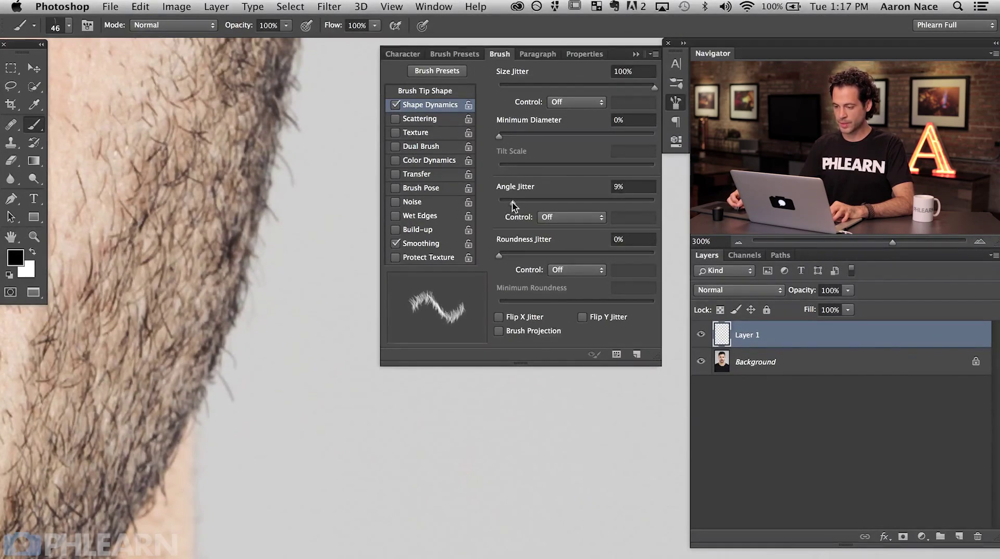
left_click_drag(394, 417, 644, 416)
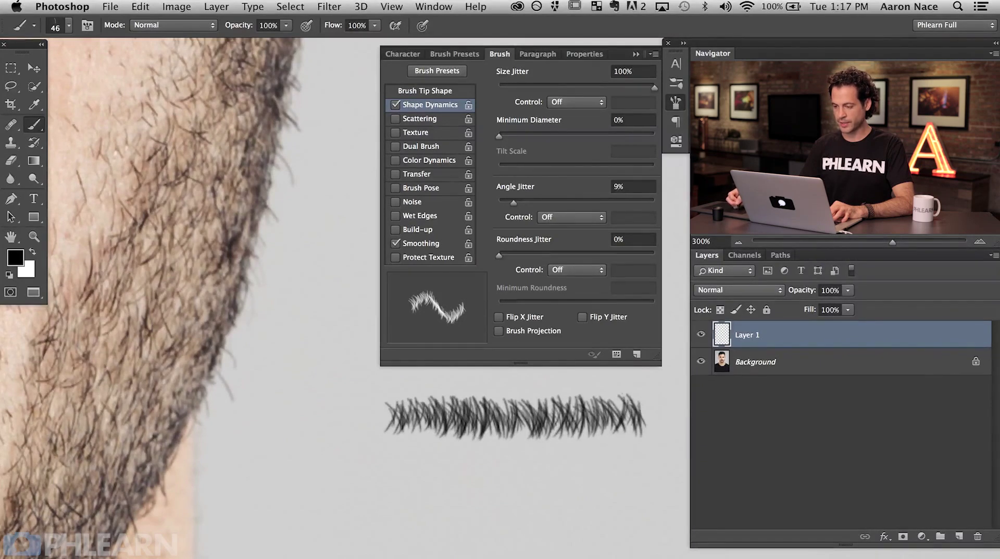
key("ctrl+z")
left_click_drag(499, 256, 607, 256)
- Paint several test hair strokes on the grey backdrop with 39% roundness jitter
left_click_drag(373, 443, 614, 432)
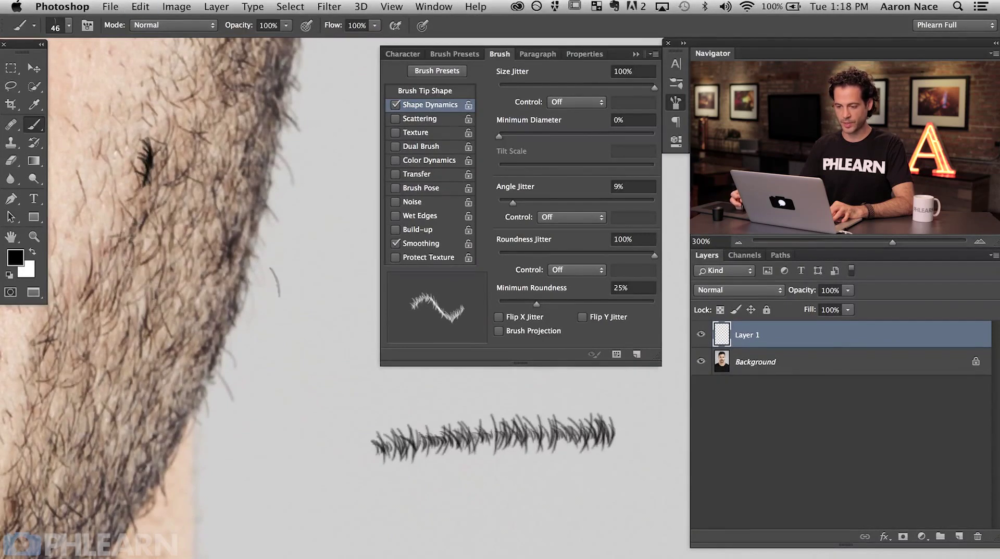
left_click_drag(307, 421, 455, 400)
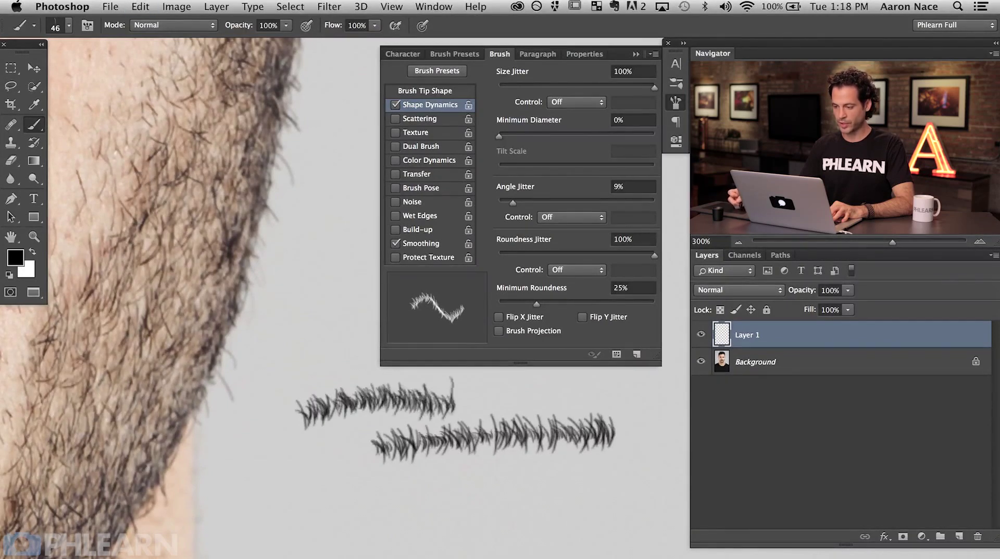
key("super+z")
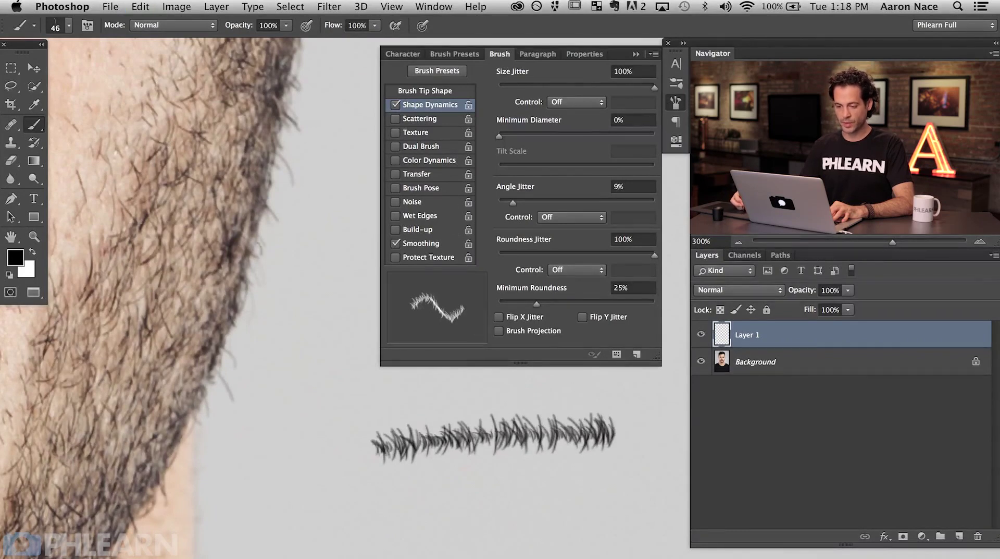
mouse_move(266, 446)
left_mouse_down()
mouse_move(372, 401)
mouse_move(529, 387)
mouse_move(584, 396)
left_mouse_up()
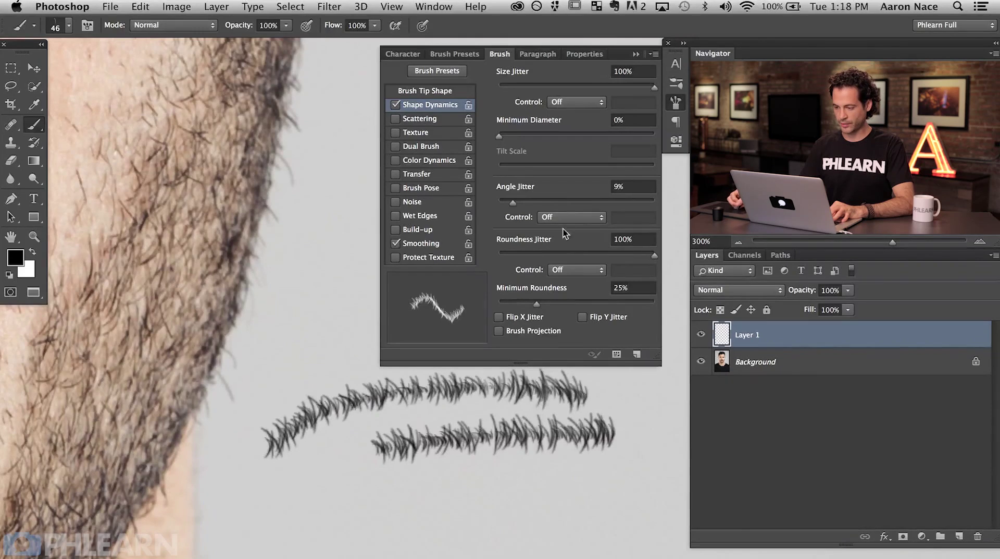
mouse_move(375, 513)
left_mouse_down()
mouse_move(519, 487)
mouse_move(607, 493)
left_mouse_up()
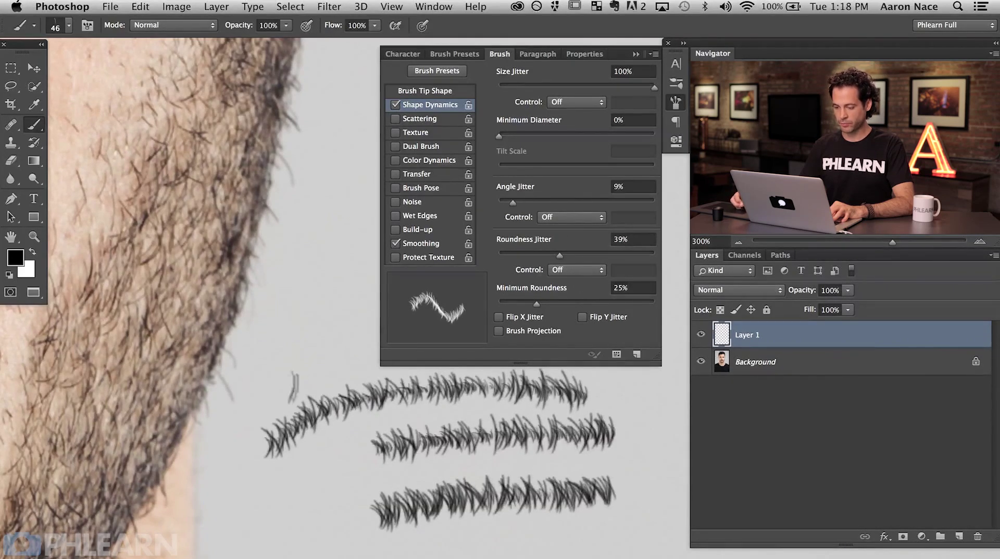
mouse_move(293, 387)
left_mouse_down()
mouse_move(483, 365)
mouse_move(597, 370)
mouse_move(608, 384)
mouse_move(344, 423)
left_mouse_up()
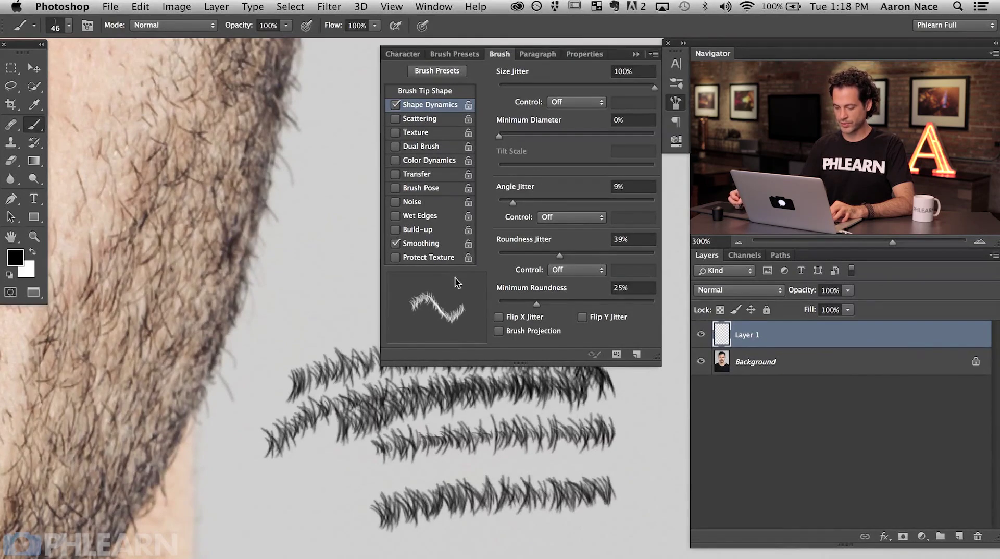
- Select all and delete the test hairs on Layer 1, then show Scattering
key("super+a")
key("Delete")
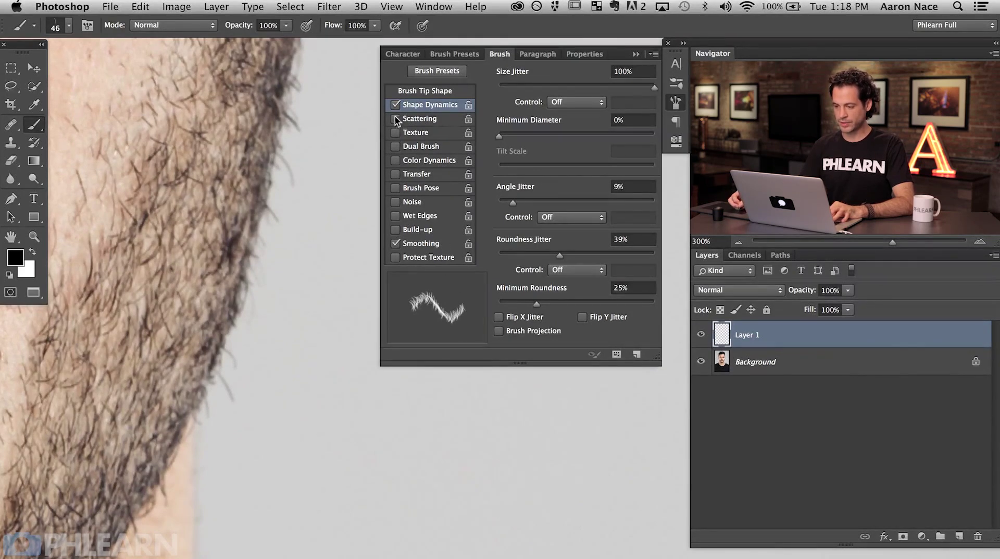
left_click(421, 119)
- Enable scattering on both axes, test higher scatter amounts, and clear the test hairs
left_click(548, 70)
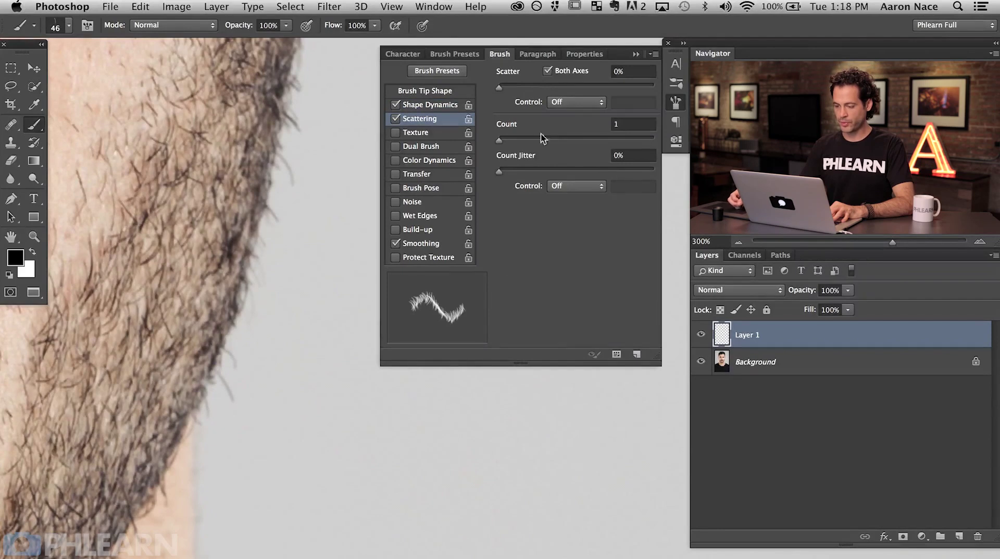
mouse_move(440, 386)
left_mouse_down()
mouse_move(441, 425)
mouse_move(411, 482)
mouse_move(378, 446)
left_mouse_up()
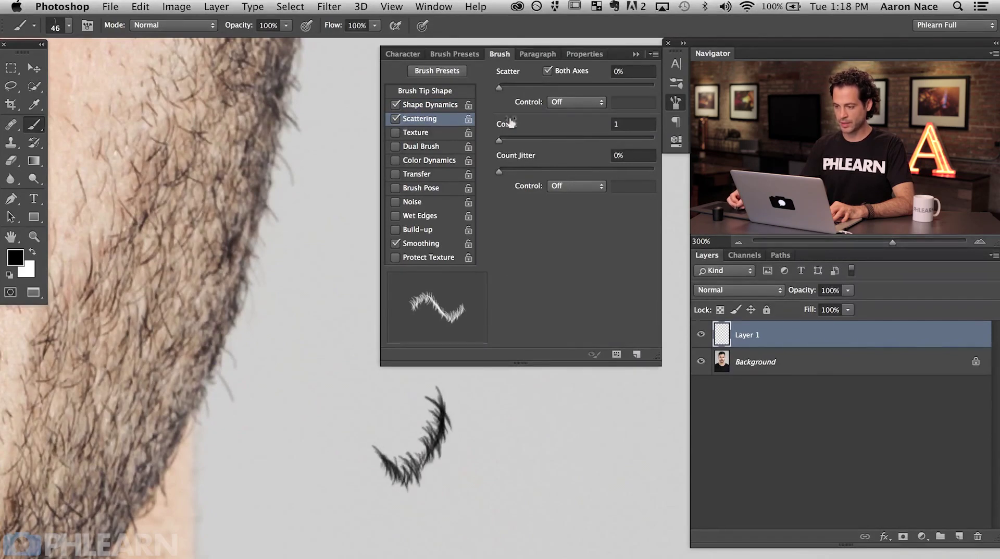
left_click_drag(502, 87, 549, 84)
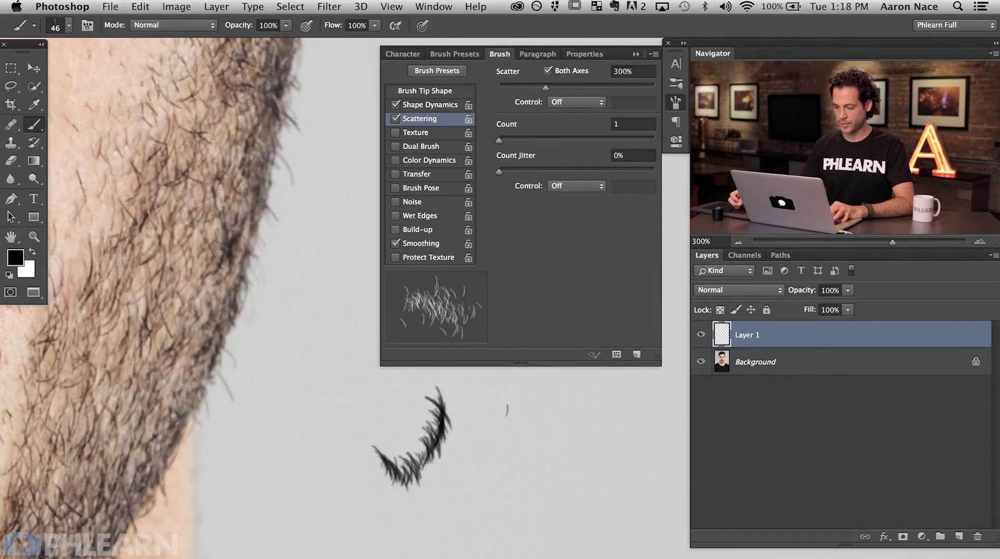
mouse_move(508, 411)
left_mouse_down()
mouse_move(523, 443)
mouse_move(513, 482)
mouse_move(484, 519)
mouse_move(432, 539)
mouse_move(365, 417)
mouse_move(313, 364)
mouse_move(333, 537)
left_mouse_up()
left_click_drag(546, 86, 527, 88)
left_click_drag(605, 417, 594, 542)
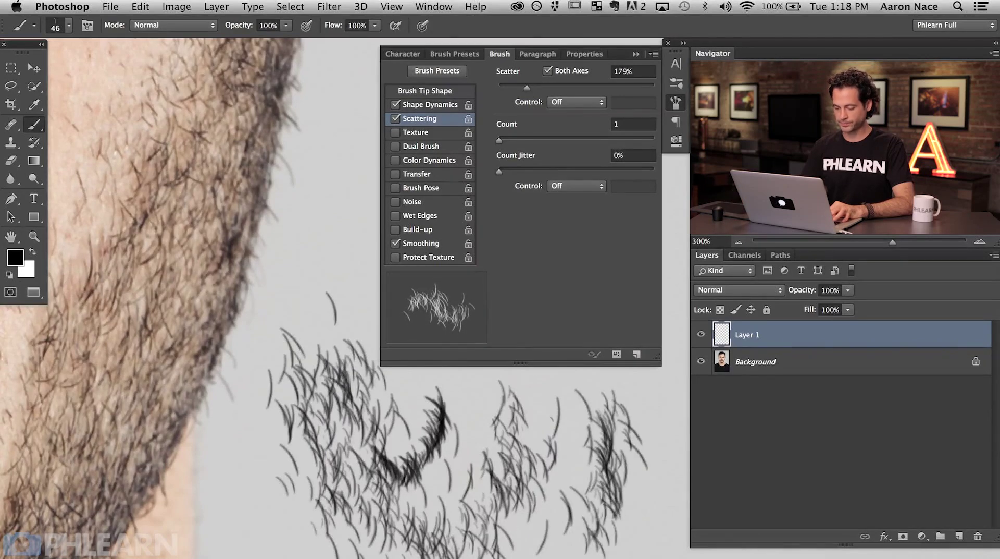
key("Delete")
- Set scatter to 229% and paint a column of scattered hairs on the backdrop
left_click(534, 87)
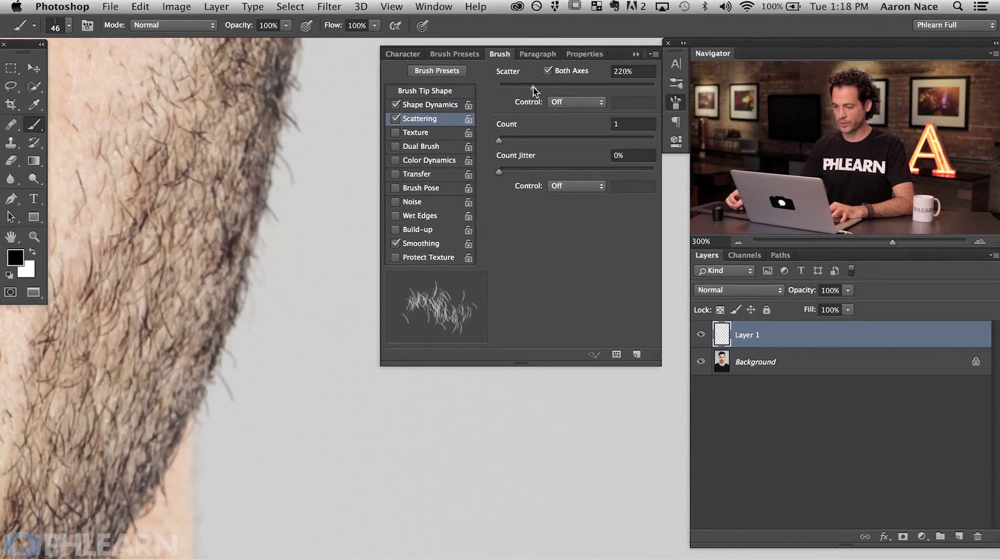
key("space")
mouse_move(285, 398)
left_mouse_down()
mouse_move(210, 389)
mouse_move(227, 398)
left_mouse_up()
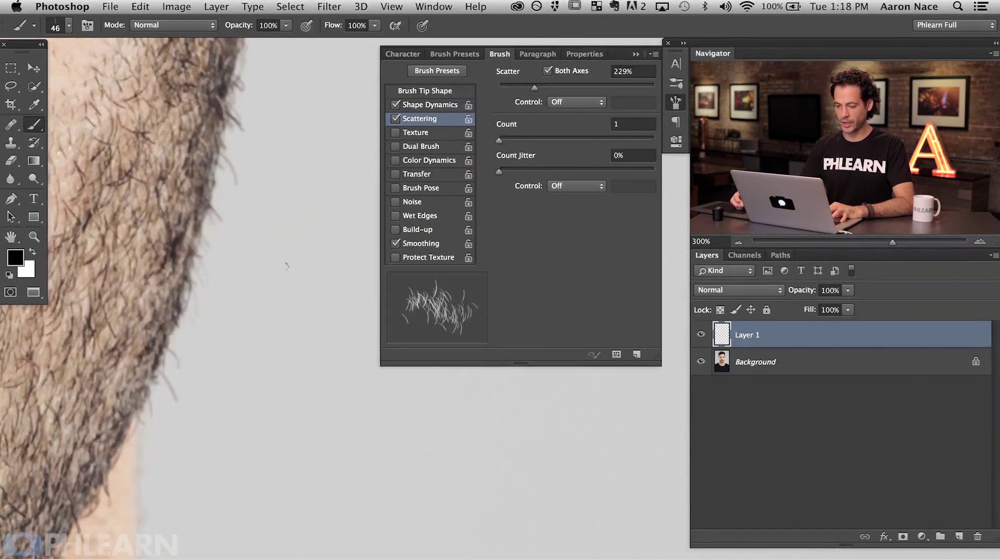
mouse_move(286, 265)
left_mouse_down()
mouse_move(278, 339)
mouse_move(279, 536)
mouse_move(412, 536)
mouse_move(517, 511)
mouse_move(566, 527)
mouse_move(654, 516)
left_mouse_up()
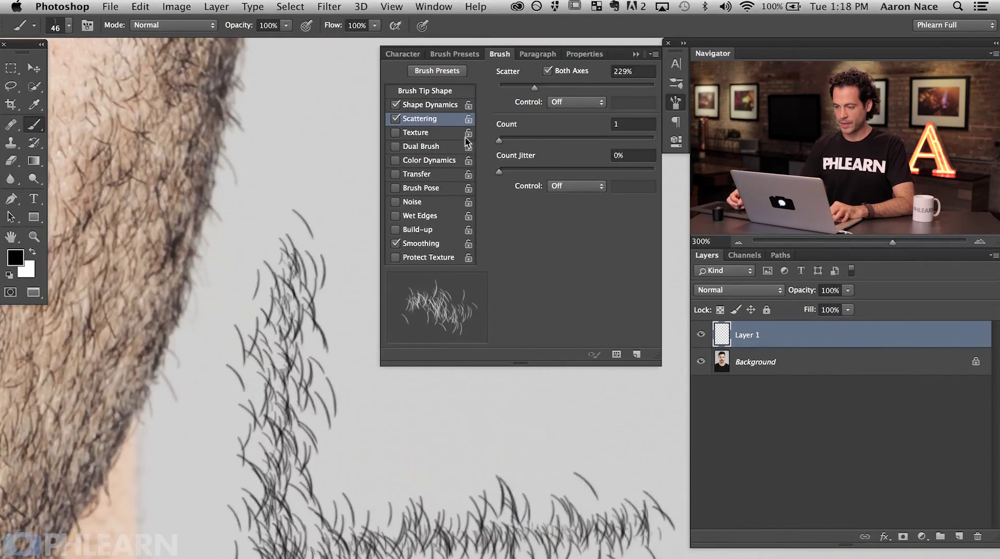
left_click(440, 106)
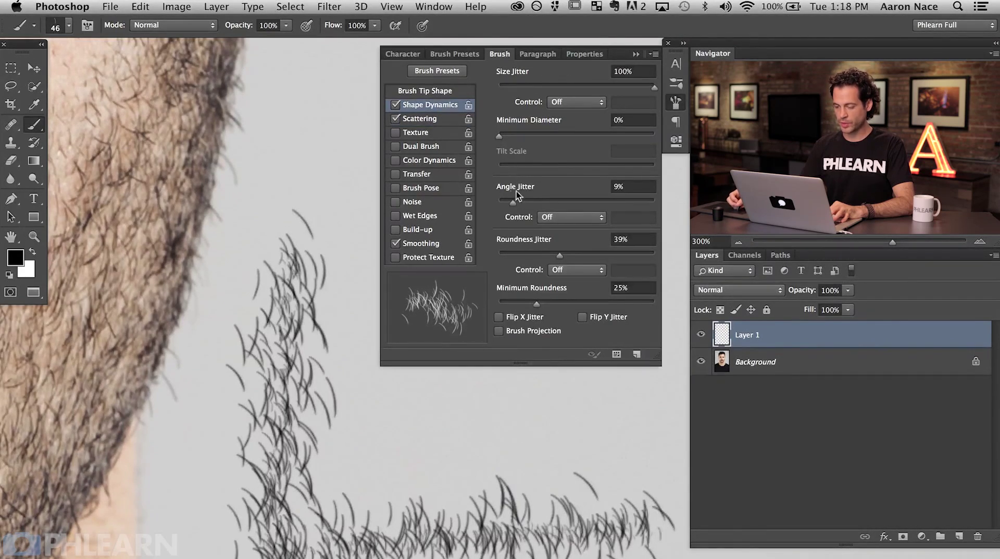
- Set Shape Dynamics Angle Jitter Control to Direction, clear the canvas, and test-paint hair strokes
left_click(560, 217)
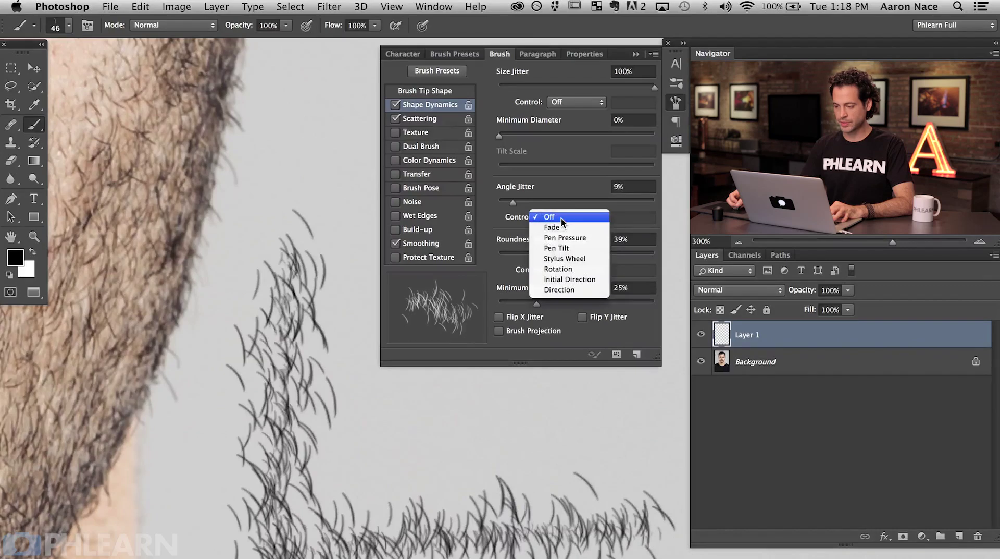
left_click(579, 290)
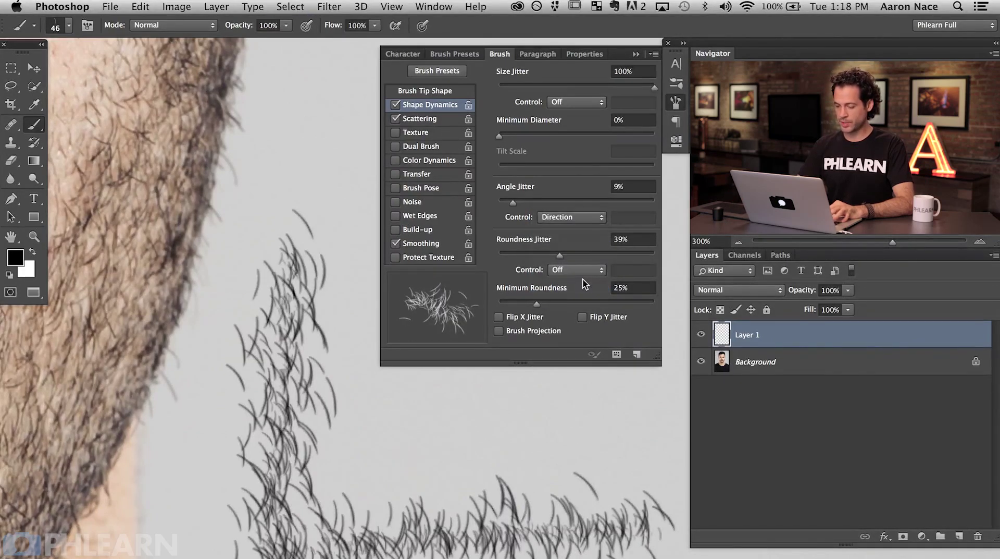
key("super+z")
mouse_move(290, 260)
left_mouse_down()
mouse_move(308, 291)
mouse_move(297, 339)
mouse_move(307, 453)
mouse_move(385, 500)
mouse_move(521, 443)
mouse_move(568, 375)
mouse_move(339, 224)
mouse_move(344, 252)
left_mouse_up()
mouse_move(284, 364)
left_mouse_down()
mouse_move(275, 379)
mouse_move(95, 376)
left_mouse_up()
mouse_move(211, 264)
left_mouse_down()
mouse_move(116, 305)
mouse_move(99, 396)
mouse_move(208, 495)
mouse_move(302, 427)
mouse_move(323, 292)
mouse_move(167, 261)
mouse_move(84, 339)
mouse_move(135, 454)
mouse_move(250, 490)
mouse_move(396, 458)
mouse_move(594, 448)
mouse_move(599, 552)
mouse_move(469, 547)
mouse_move(386, 380)
mouse_move(333, 151)
mouse_move(177, 110)
mouse_move(167, 323)
mouse_move(323, 364)
mouse_move(178, 198)
mouse_move(245, 417)
mouse_move(219, 213)
mouse_move(180, 250)
left_mouse_up()
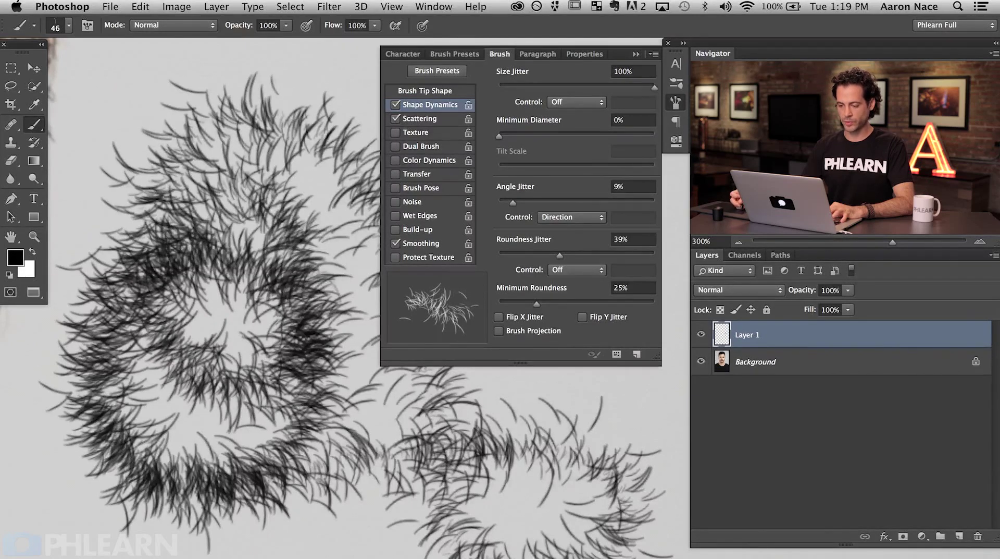
- Undo the test strokes and paint a ring of direction-following hair strokes
key("super+alt+z")
key("super+alt+z")
mouse_move(245, 240)
left_mouse_down()
mouse_move(209, 245)
mouse_move(130, 312)
mouse_move(209, 458)
mouse_move(359, 396)
mouse_move(282, 224)
mouse_move(119, 313)
mouse_move(219, 469)
left_mouse_up()
left_click(424, 92)
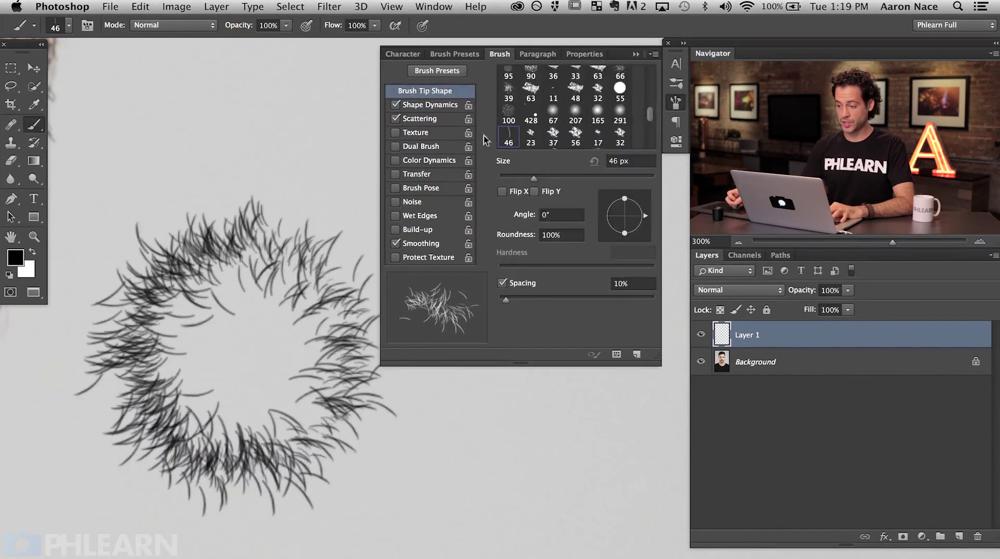
- Rotate the brush tip angle to 90° and clear all painted hairs from Layer 1
left_click_drag(646, 219, 626, 187)
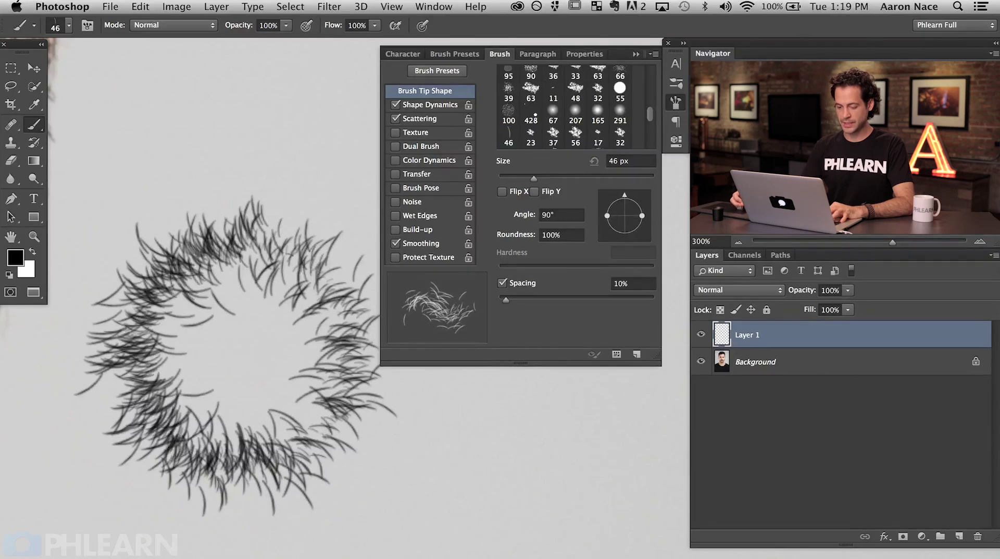
key("super+a")
key("BackSpace")
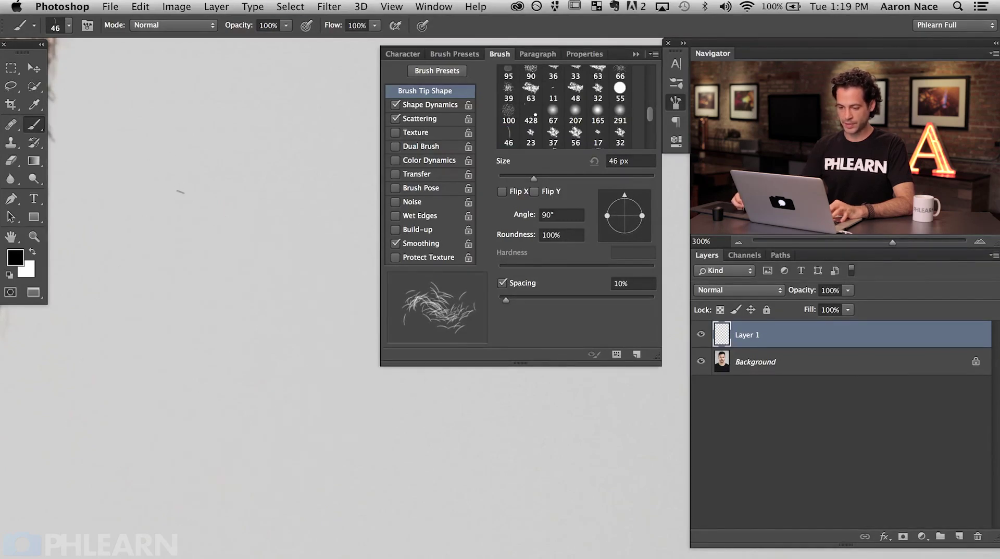
- Paint overlapping hair strokes up, over and down to form a dense tall arch
mouse_move(179, 192)
left_mouse_down()
mouse_move(177, 377)
mouse_move(217, 425)
mouse_move(315, 473)
mouse_move(434, 456)
mouse_move(510, 479)
mouse_move(539, 553)
left_mouse_up()
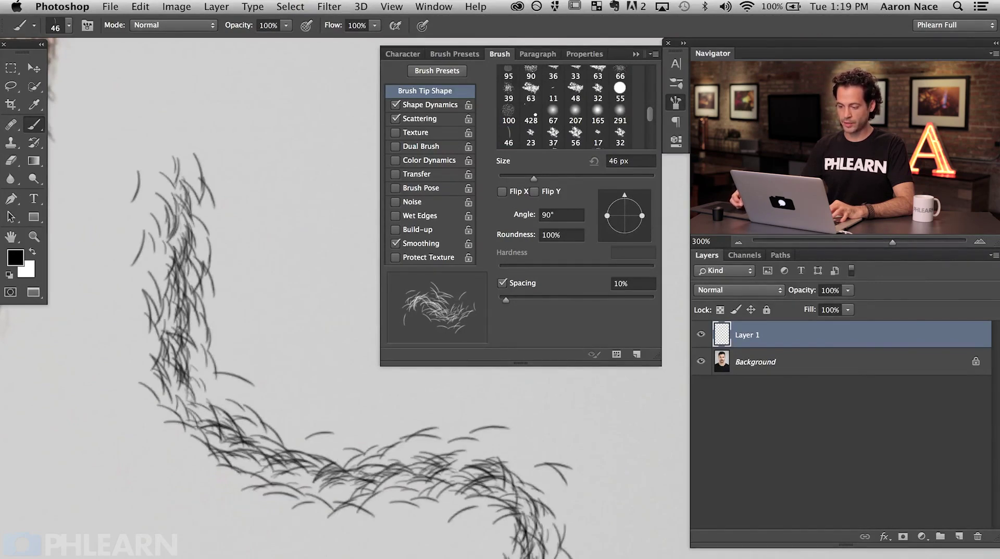
mouse_move(167, 555)
left_mouse_down()
mouse_move(104, 469)
mouse_move(88, 339)
mouse_move(88, 166)
mouse_move(130, 68)
mouse_move(180, 198)
mouse_move(182, 360)
mouse_move(271, 454)
mouse_move(458, 500)
mouse_move(547, 542)
mouse_move(494, 552)
left_mouse_up()
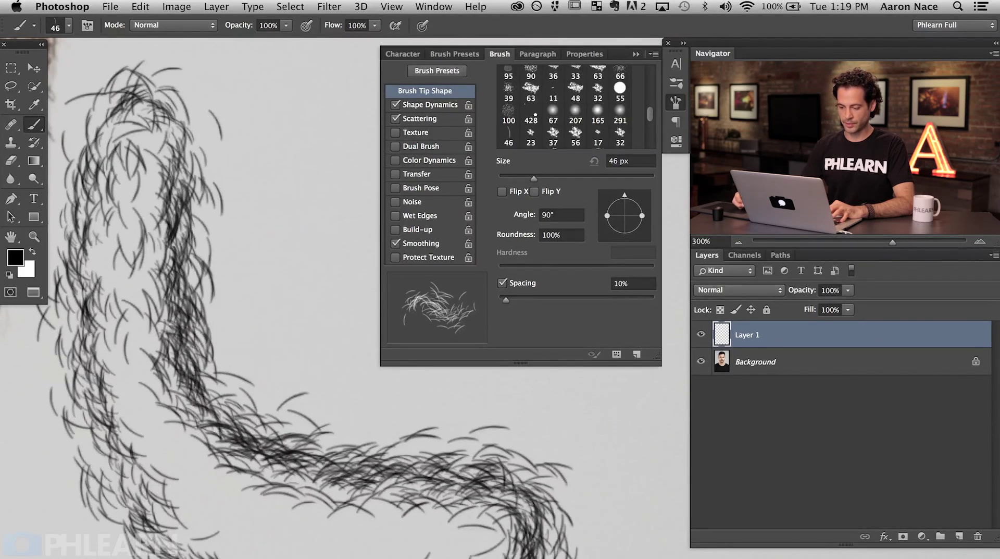
mouse_move(172, 552)
left_mouse_down()
mouse_move(67, 428)
mouse_move(83, 203)
mouse_move(131, 73)
mouse_move(177, 297)
mouse_move(281, 454)
mouse_move(484, 480)
mouse_move(552, 547)
left_mouse_up()
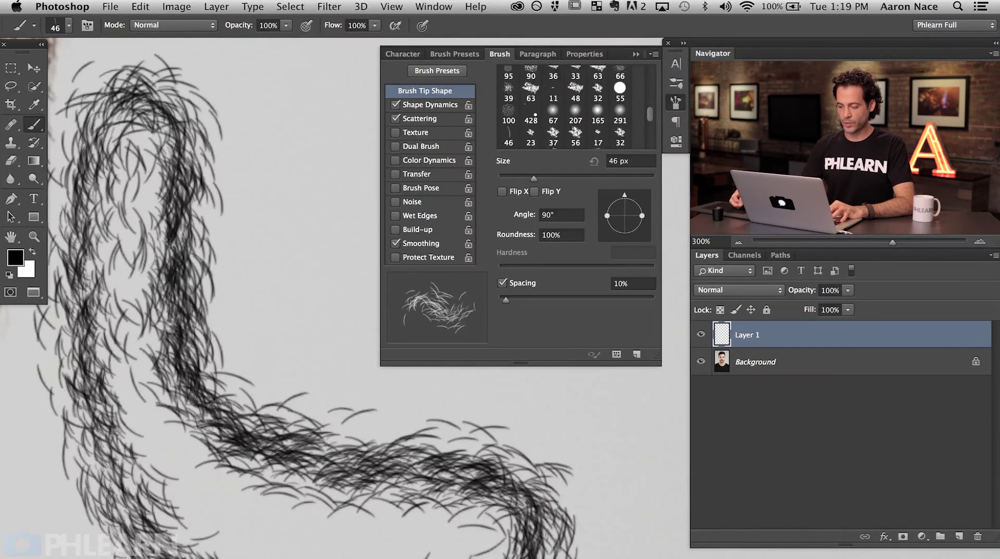
mouse_move(209, 552)
left_mouse_down()
mouse_move(89, 516)
mouse_move(73, 325)
mouse_move(109, 83)
mouse_move(177, 271)
mouse_move(250, 412)
mouse_move(428, 475)
mouse_move(547, 552)
left_mouse_up()
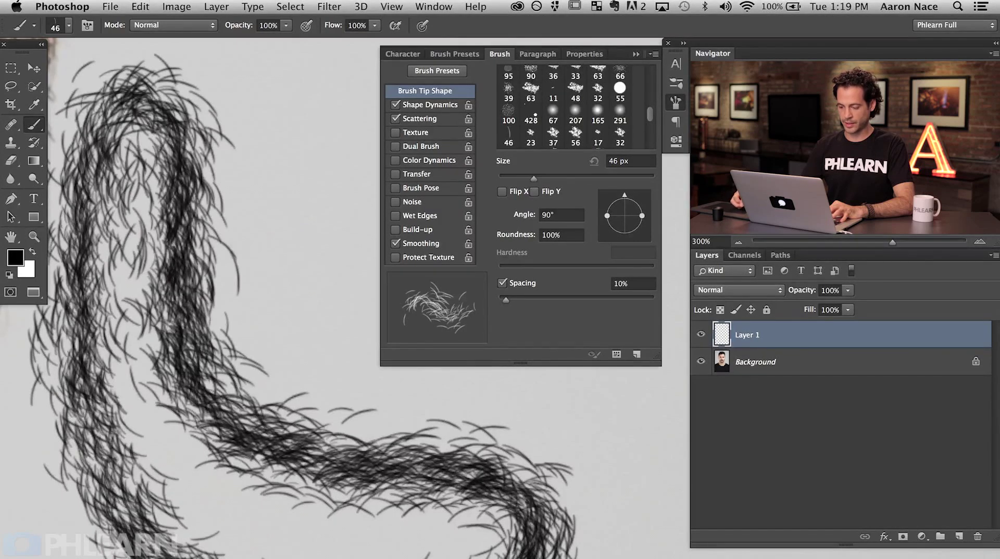
mouse_move(235, 549)
left_mouse_down()
mouse_move(102, 450)
mouse_move(92, 232)
left_mouse_up()
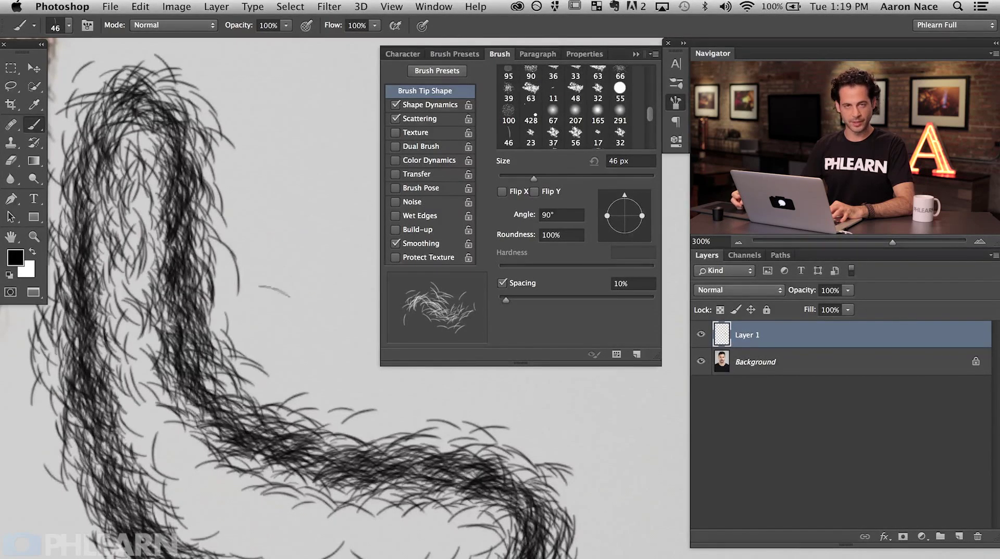
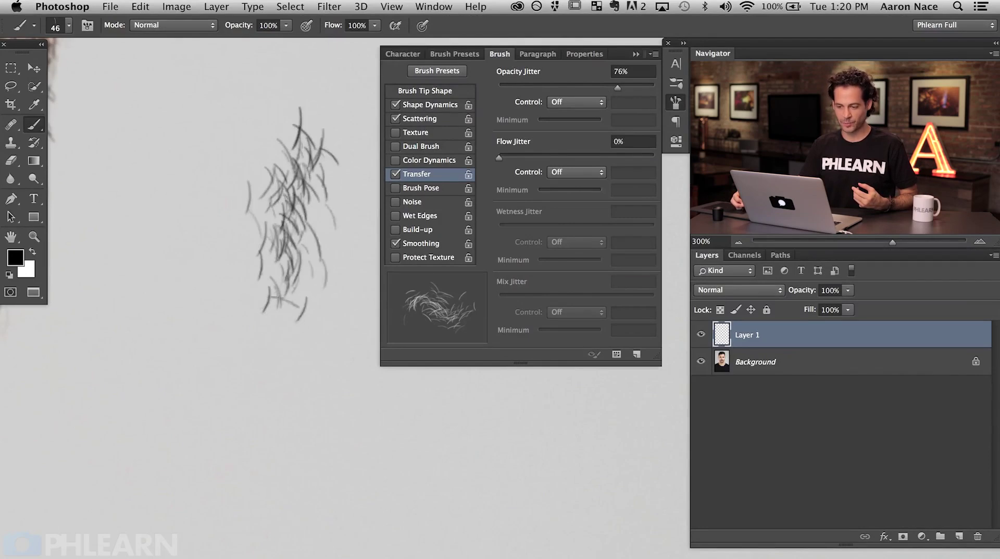
- Paint two long test hair strokes across Layer 1 to check the jittered strands
left_click_drag(617, 87, 667, 94)
mouse_move(224, 157)
left_mouse_down()
mouse_move(190, 464)
mouse_move(176, 500)
mouse_move(124, 479)
mouse_move(96, 390)
mouse_move(132, 277)
mouse_move(205, 262)
mouse_move(278, 317)
mouse_move(293, 398)
mouse_move(220, 548)
mouse_move(180, 508)
mouse_move(344, 427)
mouse_move(406, 478)
mouse_move(513, 503)
mouse_move(564, 485)
mouse_move(619, 515)
mouse_move(625, 553)
left_mouse_up()
left_click(431, 107)
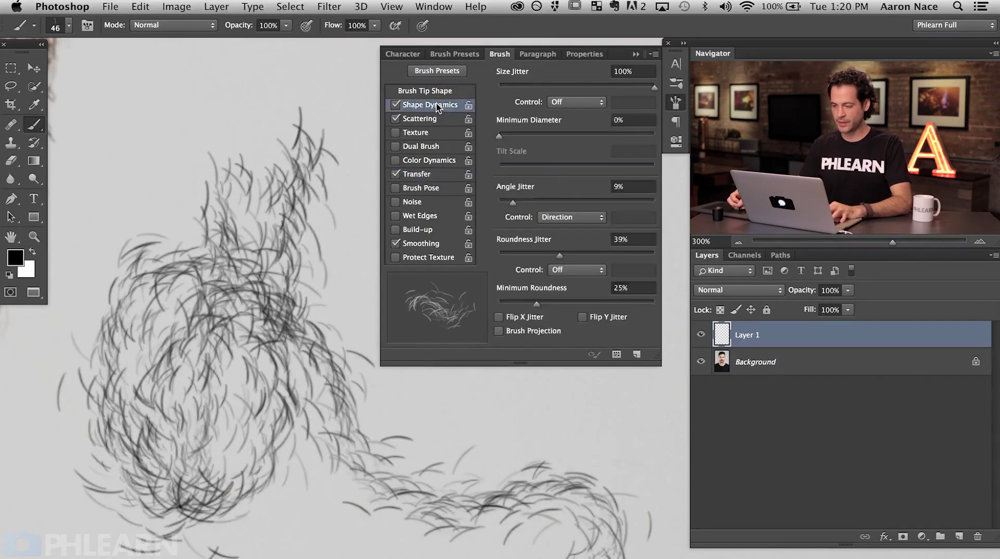
- Clear Layer 1 and enable Flip X Jitter, testing it with vertical hair columns
key("super+a")
key("Delete")
left_click_drag(211, 96, 219, 435)
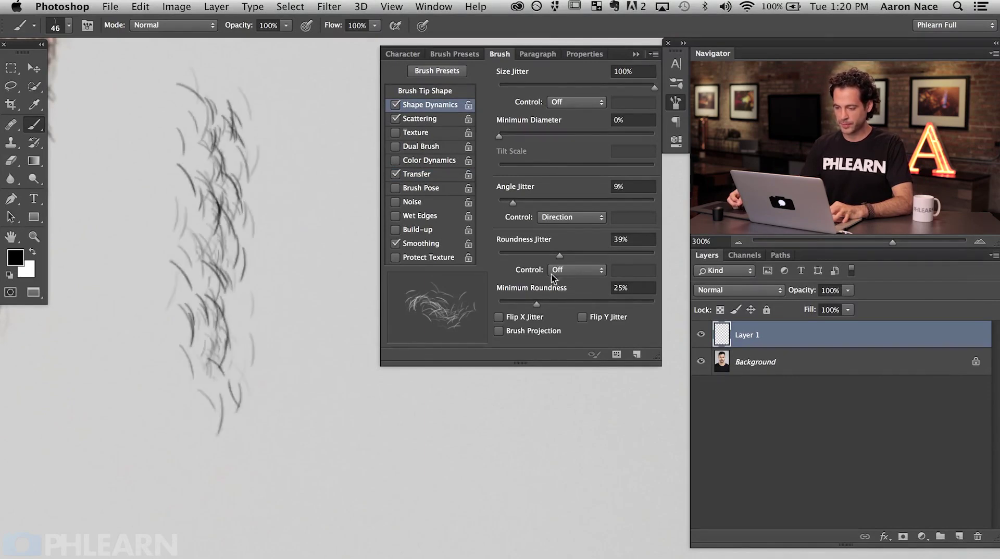
left_click(499, 317)
left_click_drag(313, 104, 318, 406)
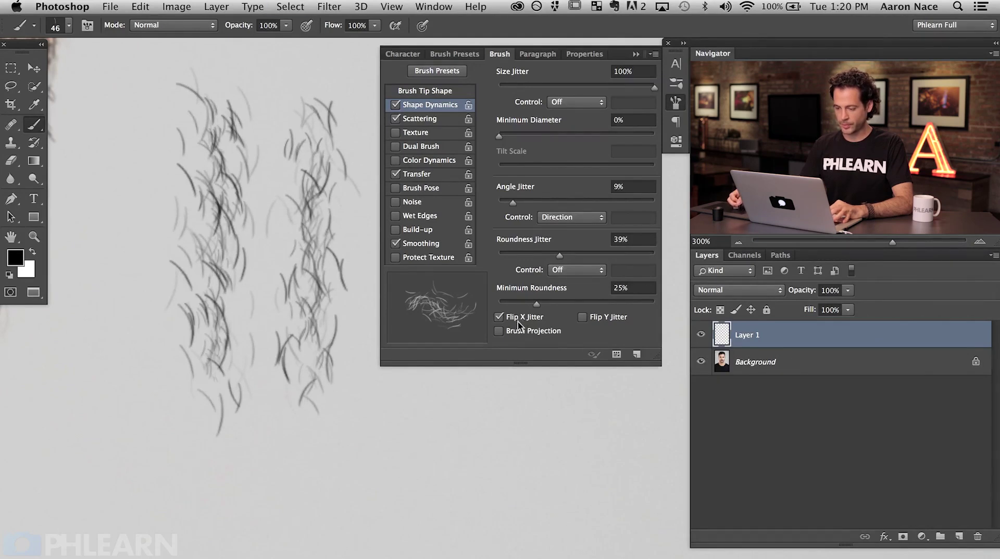
mouse_move(122, 209)
left_mouse_down()
mouse_move(136, 302)
mouse_move(112, 396)
mouse_move(120, 469)
left_mouse_up()
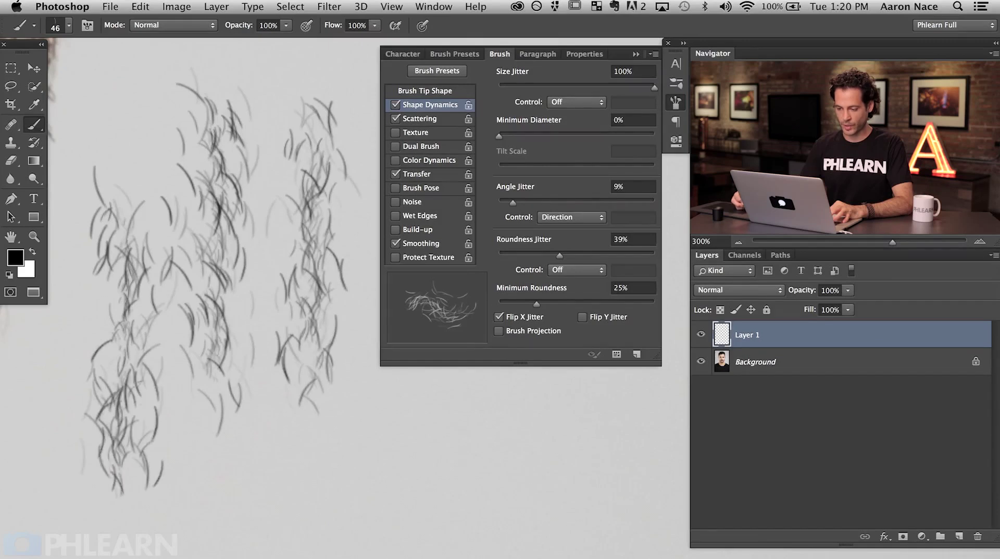
- Enable Flip Y Jitter, paint lower test columns, then drop brush spacing to 1%
left_click(583, 316)
left_click_drag(426, 399, 417, 555)
left_click_drag(502, 385, 503, 555)
left_click_drag(460, 438, 457, 531)
left_click_drag(365, 399, 380, 542)
left_click_drag(302, 433, 297, 521)
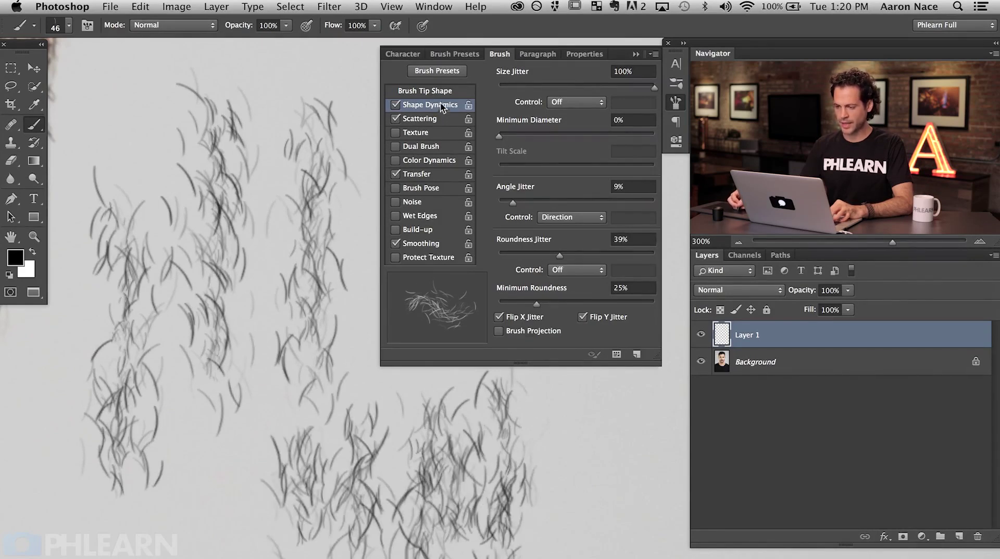
left_click(435, 92)
left_click_drag(505, 300, 463, 313)
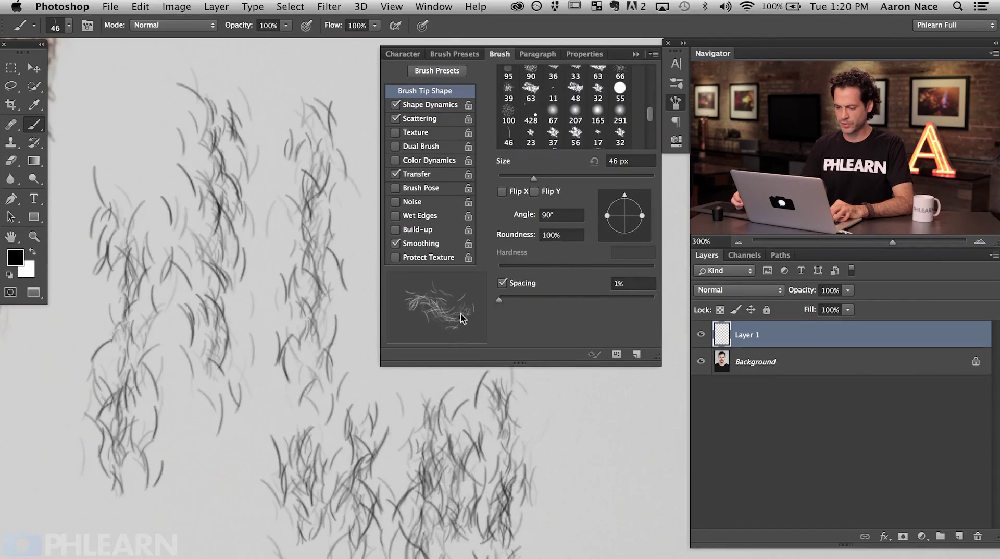
- Test the brush at 1% spacing, then raise spacing to 69% and paint another test column
key("BackSpace")
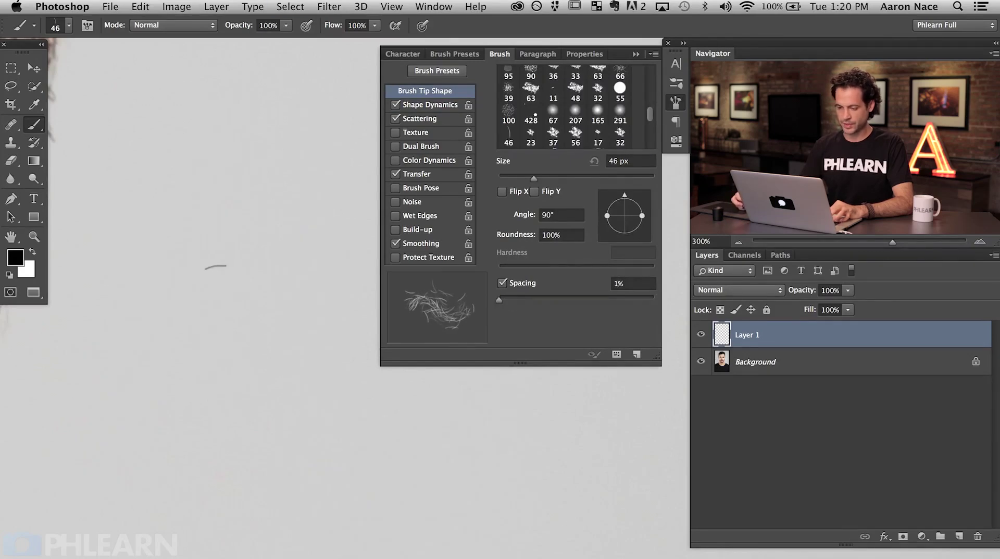
mouse_move(172, 147)
left_mouse_down()
mouse_move(183, 169)
mouse_move(178, 232)
mouse_move(165, 237)
mouse_move(157, 471)
left_mouse_up()
left_click_drag(507, 300, 552, 299)
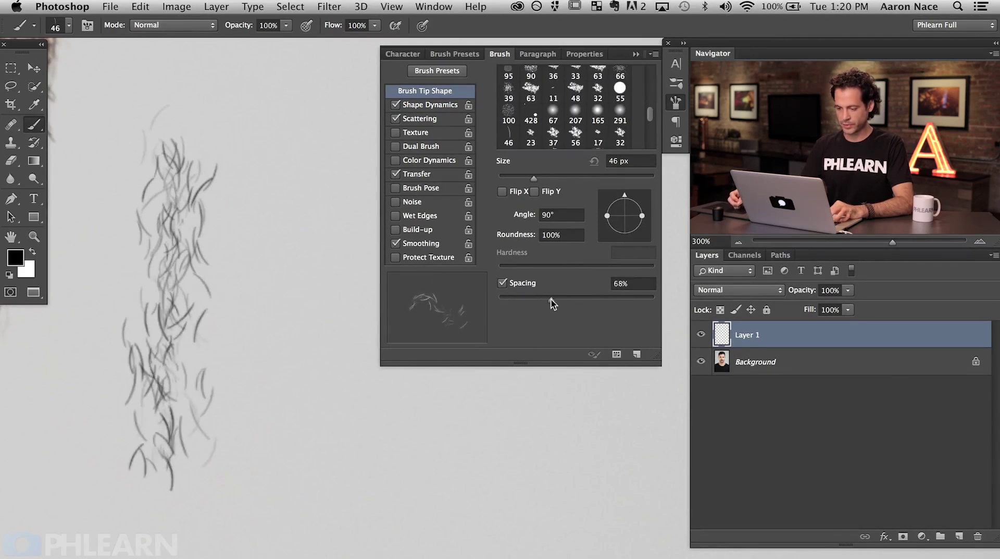
mouse_move(291, 177)
left_mouse_down()
mouse_move(318, 349)
mouse_move(299, 542)
left_mouse_up()
mouse_move(339, 240)
left_mouse_down()
mouse_move(344, 484)
mouse_move(315, 370)
mouse_move(312, 531)
left_mouse_up()
left_click_drag(291, 287, 286, 464)
mouse_move(281, 323)
left_mouse_down()
mouse_move(276, 489)
mouse_move(292, 505)
mouse_move(293, 427)
left_mouse_up()
left_click_drag(310, 302, 304, 499)
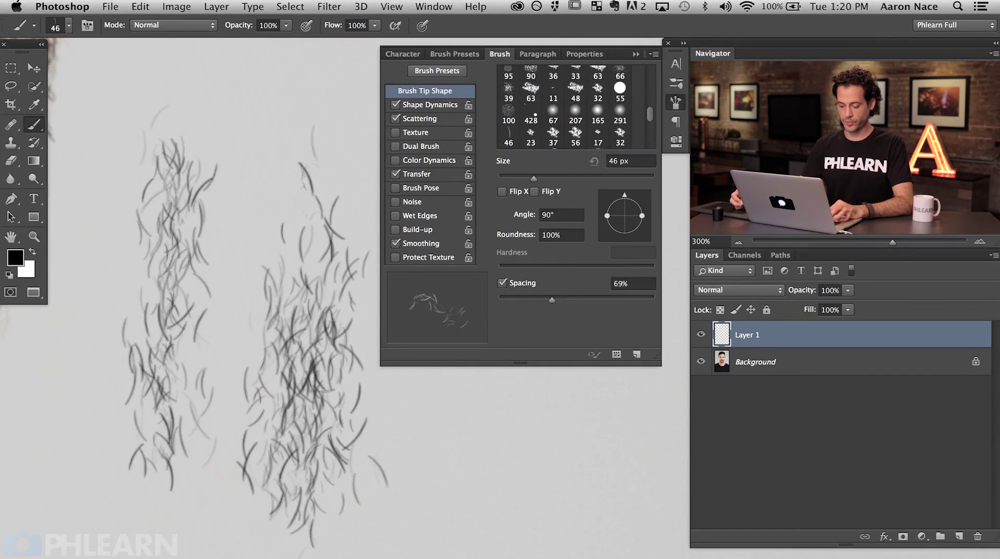
- Wipe all test strands from Layer 1 and pan back to the beard
key("super+a")
key("Delete")
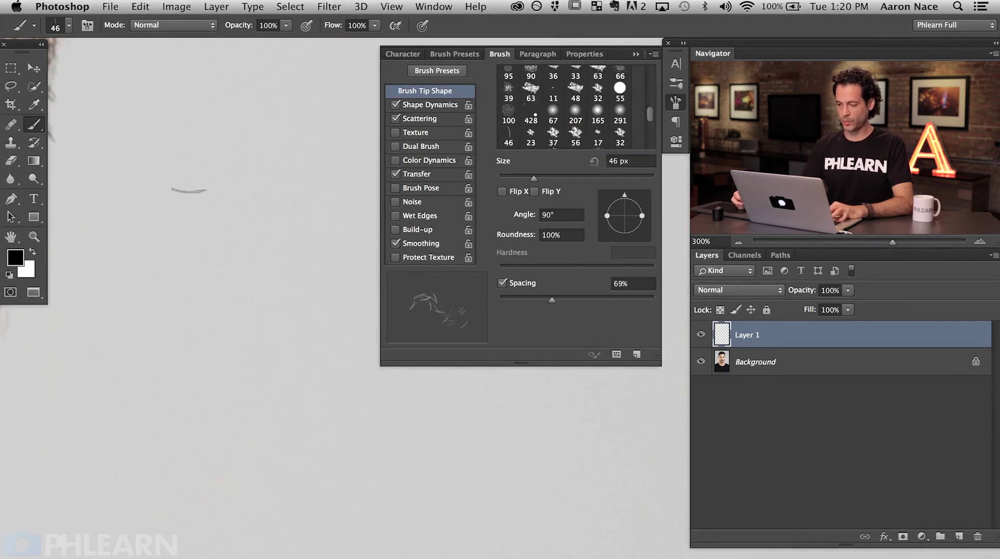
left_click_drag(142, 491, 348, 465)
left_click_drag(187, 468, 350, 464)
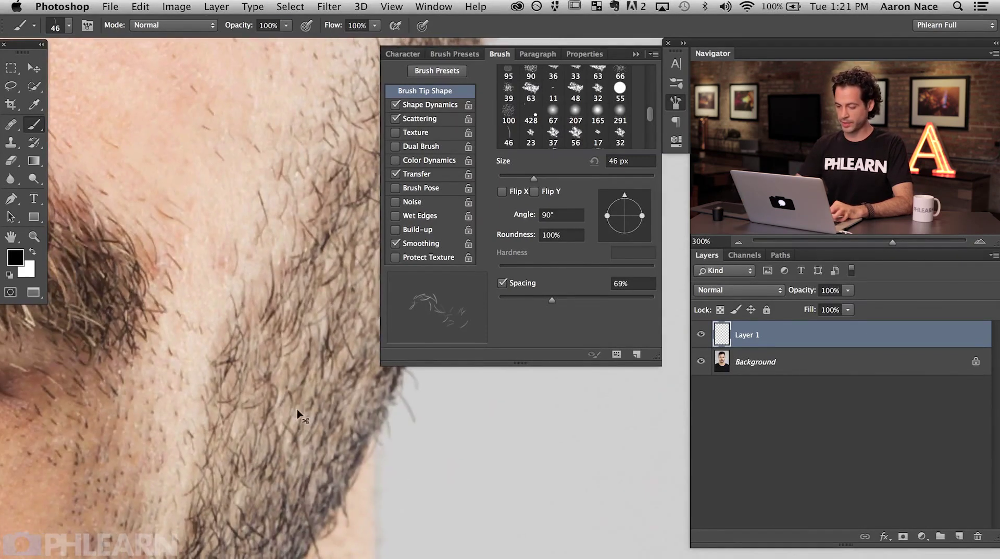
- At 200% zoom with a 45 px brush, paint stubble hairs along the jawline
key("super+minus")
left_click_drag(237, 365, 233, 380)
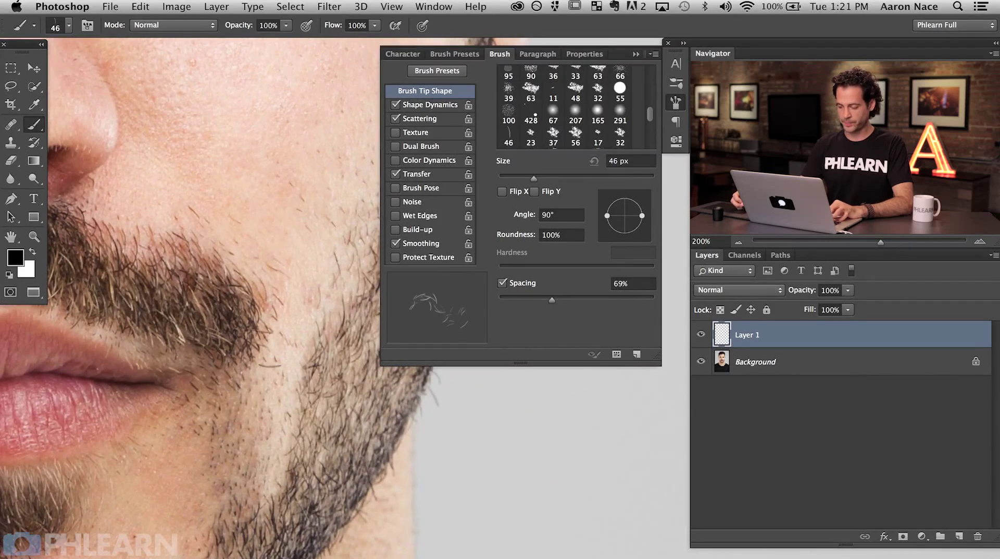
key("bracketleft")
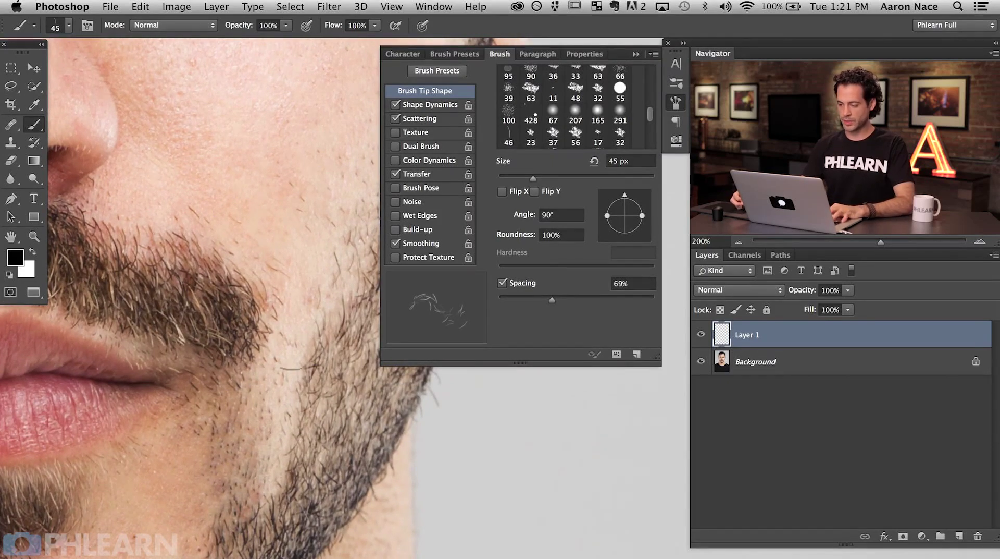
left_click_drag(307, 383, 296, 384)
mouse_move(232, 367)
left_mouse_down()
mouse_move(250, 521)
mouse_move(226, 547)
mouse_move(245, 464)
mouse_move(220, 402)
mouse_move(252, 387)
left_mouse_up()
mouse_move(245, 456)
left_mouse_down()
mouse_move(232, 513)
mouse_move(208, 414)
mouse_move(226, 508)
mouse_move(255, 406)
left_mouse_up()
mouse_move(263, 500)
left_mouse_down()
mouse_move(268, 383)
mouse_move(286, 364)
mouse_move(279, 438)
mouse_move(292, 375)
left_mouse_up()
mouse_move(281, 516)
left_mouse_down()
mouse_move(260, 443)
mouse_move(297, 375)
mouse_move(276, 386)
mouse_move(308, 323)
mouse_move(266, 469)
mouse_move(277, 448)
mouse_move(260, 360)
mouse_move(253, 411)
left_mouse_up()
mouse_move(230, 376)
left_mouse_down()
mouse_move(257, 376)
mouse_move(261, 355)
left_mouse_up()
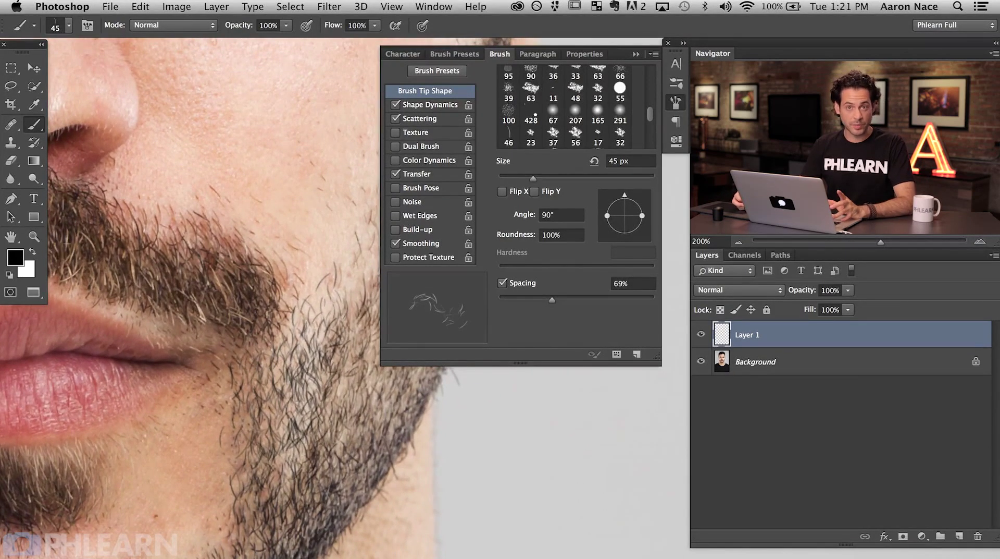
left_click(15, 257)
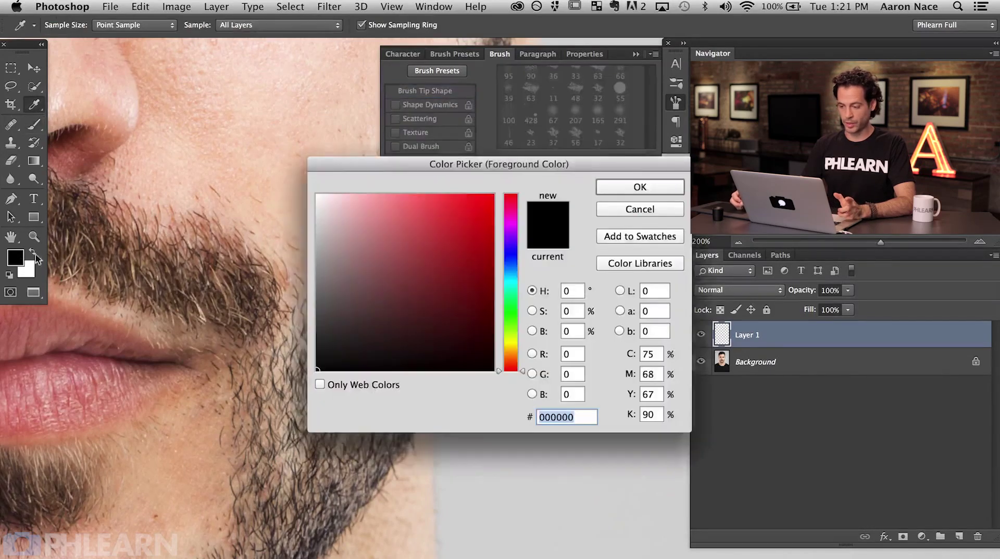
- Try bright magenta test hairs along the beard edge and chin, then undo them
left_click_drag(512, 348, 627, 199)
left_click(640, 186)
left_click_drag(284, 354, 286, 547)
left_click_drag(215, 385, 211, 552)
left_click_drag(183, 388, 174, 547)
left_click_drag(171, 411, 164, 553)
key("super+alt+z")
key("super+alt+z")
key("super+alt+z")
key("super+alt+z")
key("super+alt+z")
key("super+alt+z")
key("super+alt+z")
key("super+alt+z")
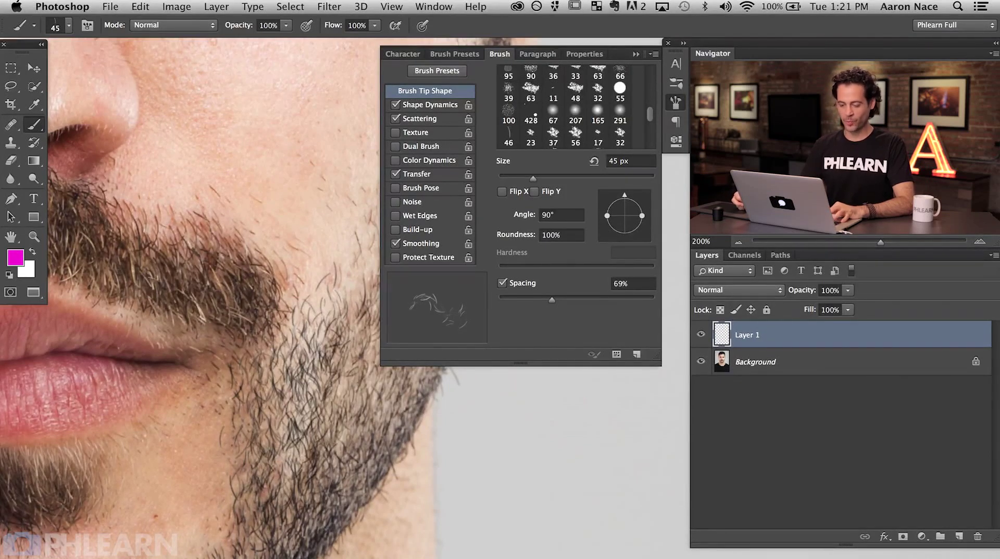
- Sample the moustache's brown, test a few hairs, and add a new empty Layer 2
left_click(211, 253, "alt")
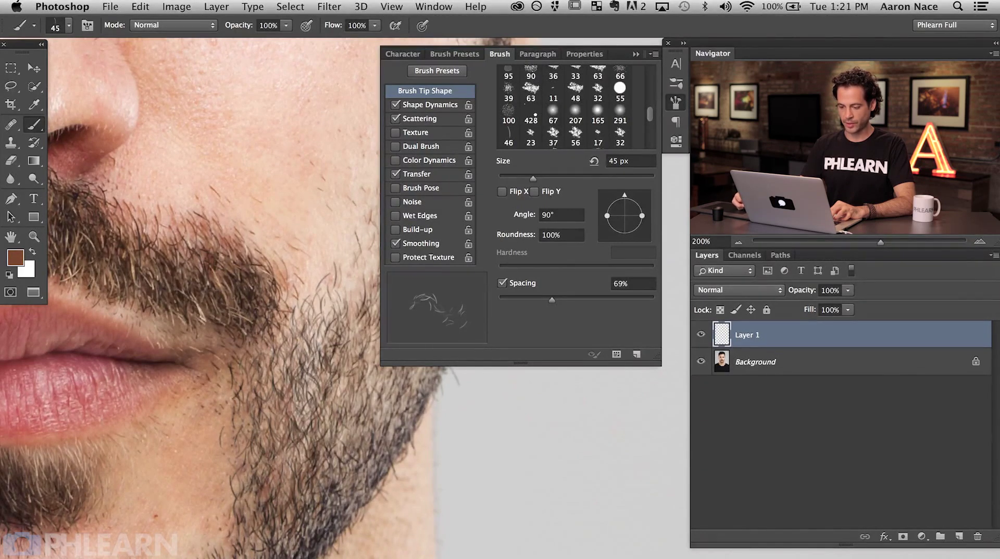
mouse_move(225, 475)
left_mouse_down()
mouse_move(214, 523)
mouse_move(426, 390)
mouse_move(423, 411)
left_mouse_up()
left_click(675, 103)
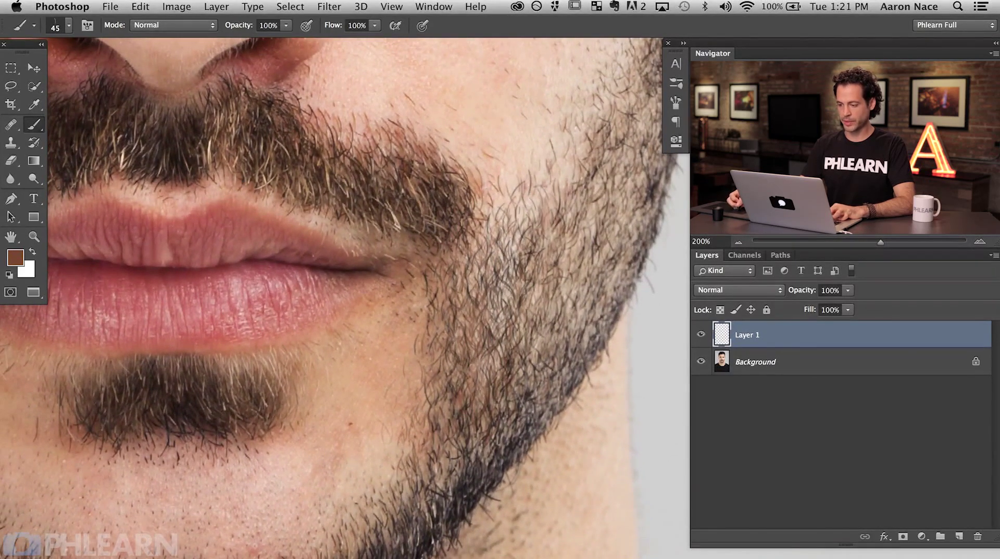
left_click_drag(265, 482, 358, 505)
left_click_drag(264, 465, 561, 476)
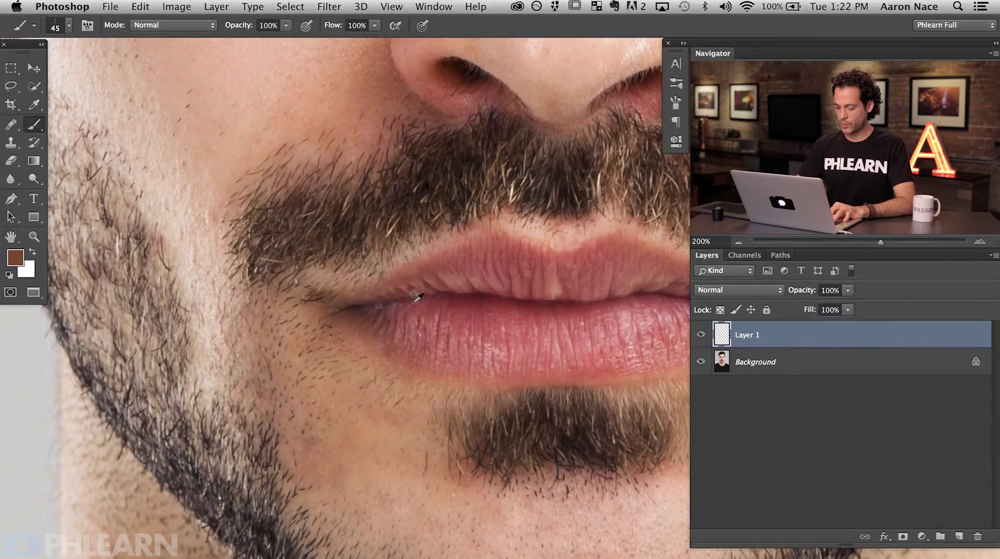
key("super+shift+alt+n")
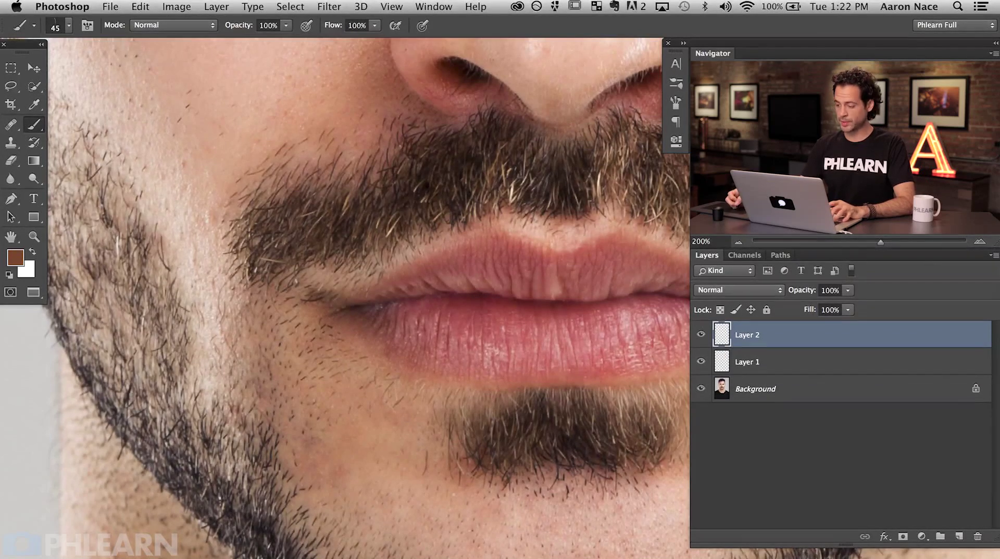
- Set Layer 2 to Multiply, shrink the brush for fine hairs, and sample the chin's dark beard colour
left_click(735, 290)
left_click(733, 328)
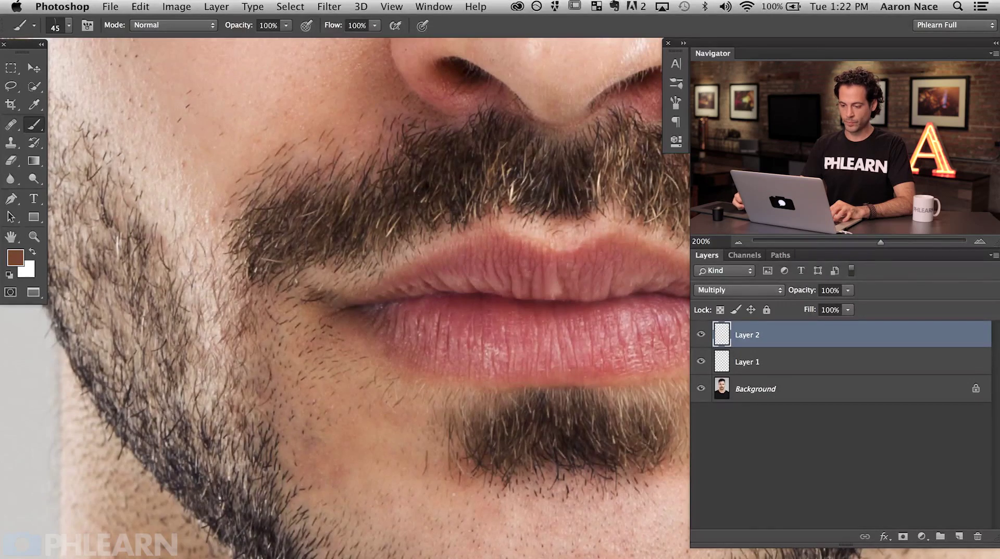
key("bracketleft")
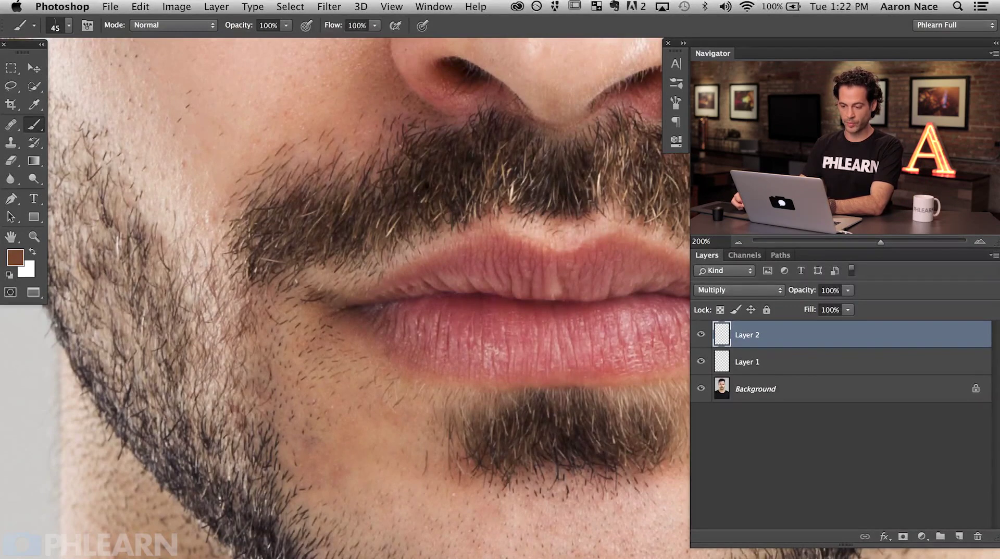
key("bracketright")
key("bracketright")
key("bracketright")
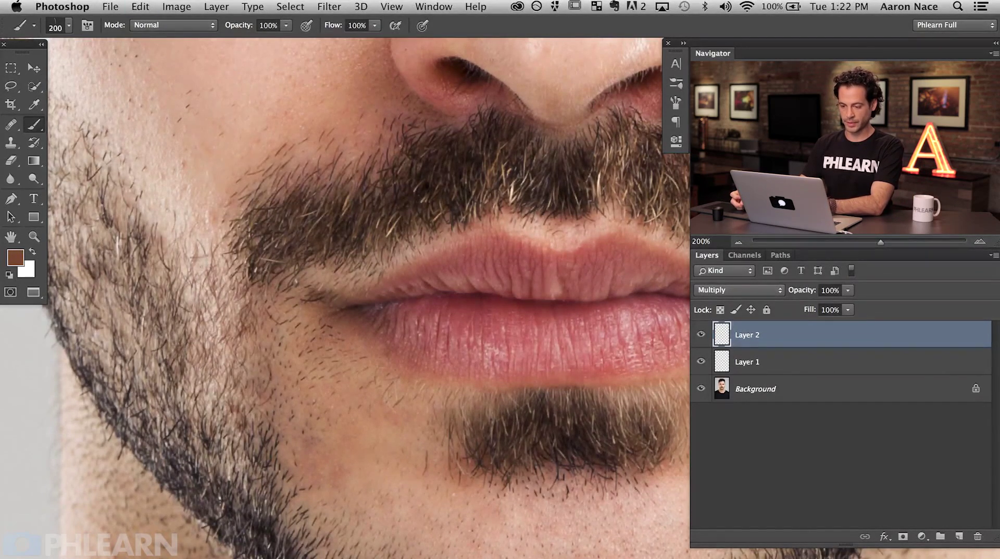
key("bracketleft")
key("bracketleft")
key("bracketleft")
key("bracketleft")
key("bracketleft")
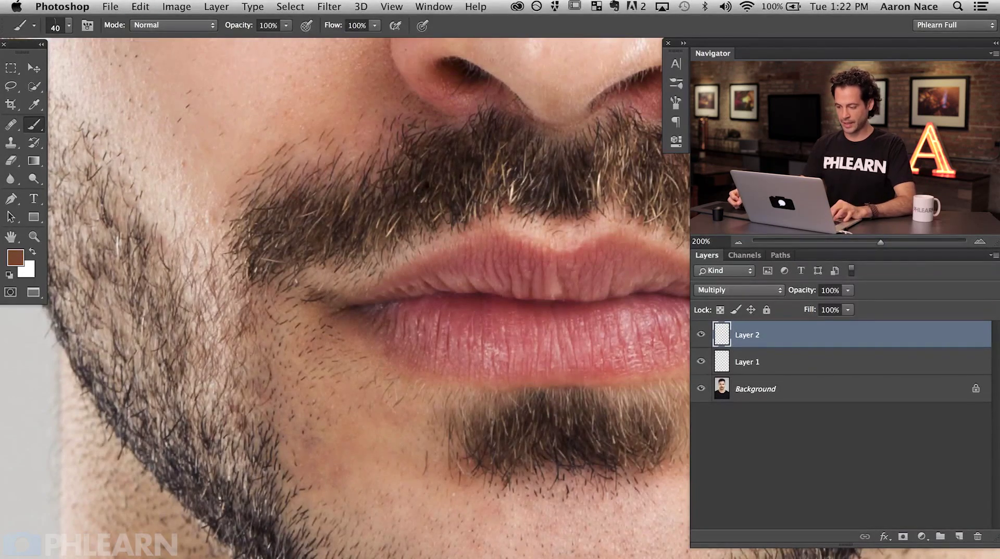
left_click(573, 439, "alt")
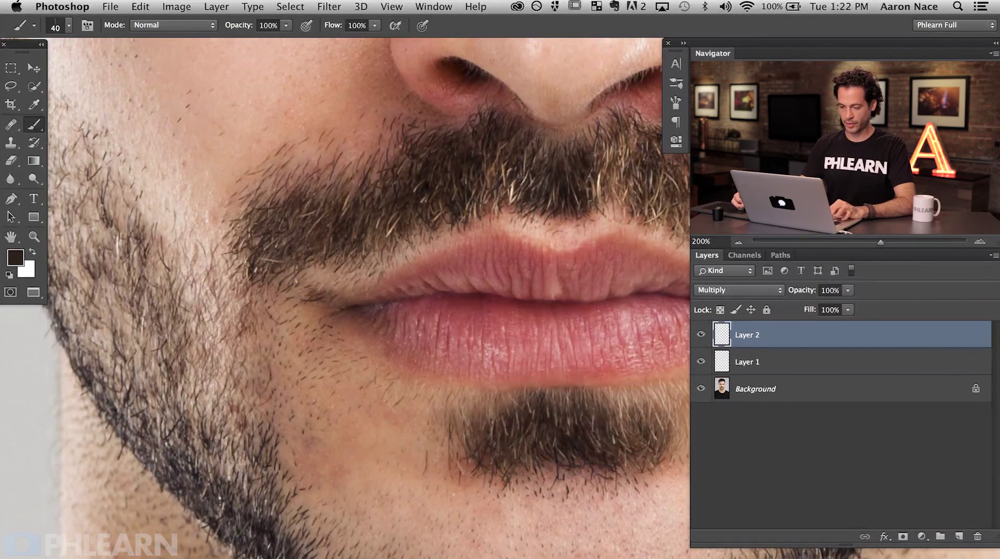
- Paint short dark hairs into the sparse left cheek beard beside the mouth
left_click_drag(218, 319, 211, 334)
left_click_drag(212, 382, 195, 406)
left_click_drag(228, 230, 217, 256)
left_click_drag(231, 270, 216, 285)
left_click_drag(188, 384, 169, 405)
mouse_move(193, 238)
left_mouse_down()
mouse_move(182, 259)
mouse_move(187, 292)
left_mouse_up()
left_click_drag(228, 252, 220, 267)
left_click_drag(223, 418, 216, 444)
left_click_drag(226, 344, 220, 394)
left_click_drag(233, 412, 223, 443)
left_click_drag(240, 338, 235, 359)
left_click_drag(233, 382, 224, 396)
left_click_drag(226, 268, 218, 281)
left_click_drag(223, 329, 217, 346)
- Densify the cheek stubble left of the mouth, then zoom out to 100% to judge it
left_click_drag(181, 276, 165, 310)
left_click_drag(178, 220, 165, 250)
mouse_move(168, 187)
left_mouse_down()
mouse_move(158, 208)
mouse_move(183, 231)
left_mouse_up()
left_click_drag(198, 268, 194, 285)
left_click_drag(212, 228, 201, 245)
left_click_drag(202, 288, 196, 322)
left_click_drag(198, 413, 191, 432)
left_click_drag(227, 316, 223, 339)
left_click_drag(217, 270, 196, 306)
left_click_drag(199, 369, 178, 398)
left_click_drag(159, 404, 149, 424)
left_click_drag(141, 320, 127, 349)
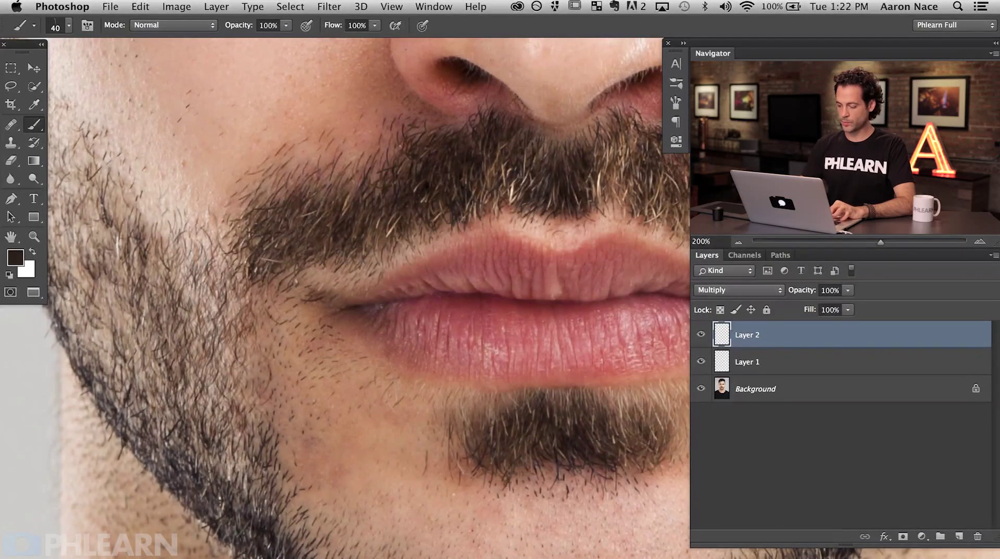
key("super+minus")
left_click_drag(224, 239, 177, 241)
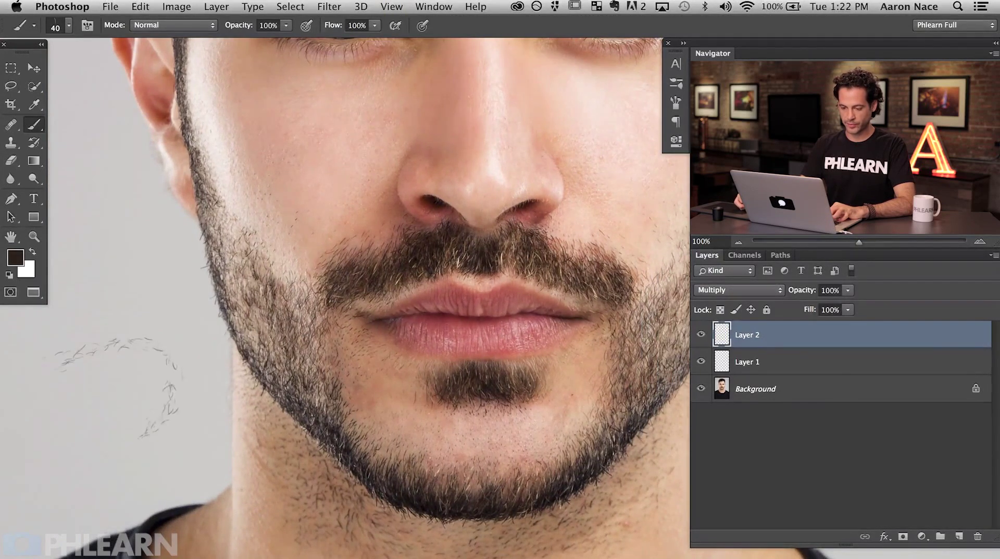
- Paint trial hair strokes on the grey backdrop, then undo them and the stray upper-cheek strokes
left_click_drag(62, 342, 73, 336)
left_click_drag(89, 331, 104, 322)
left_click_drag(115, 331, 124, 323)
left_click_drag(157, 332, 169, 344)
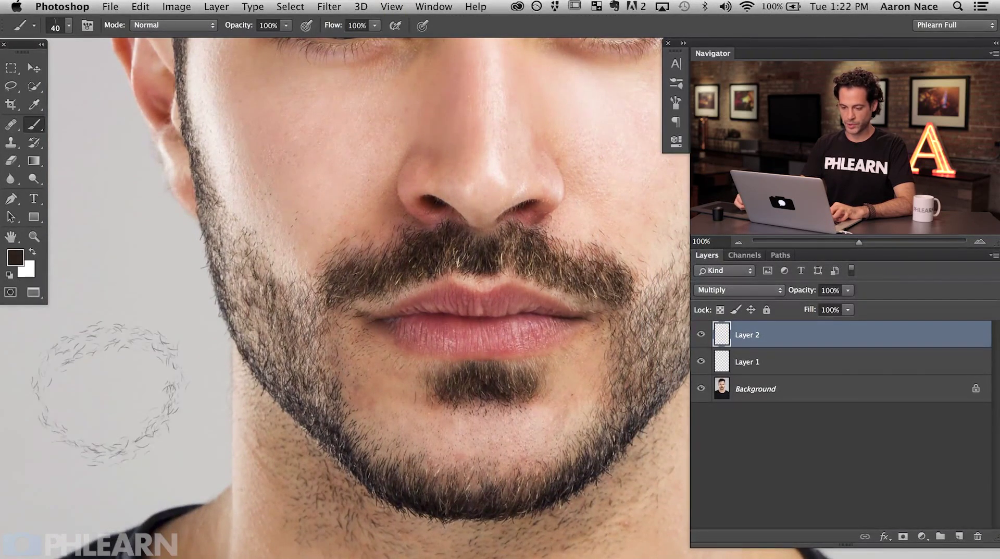
key("super+z")
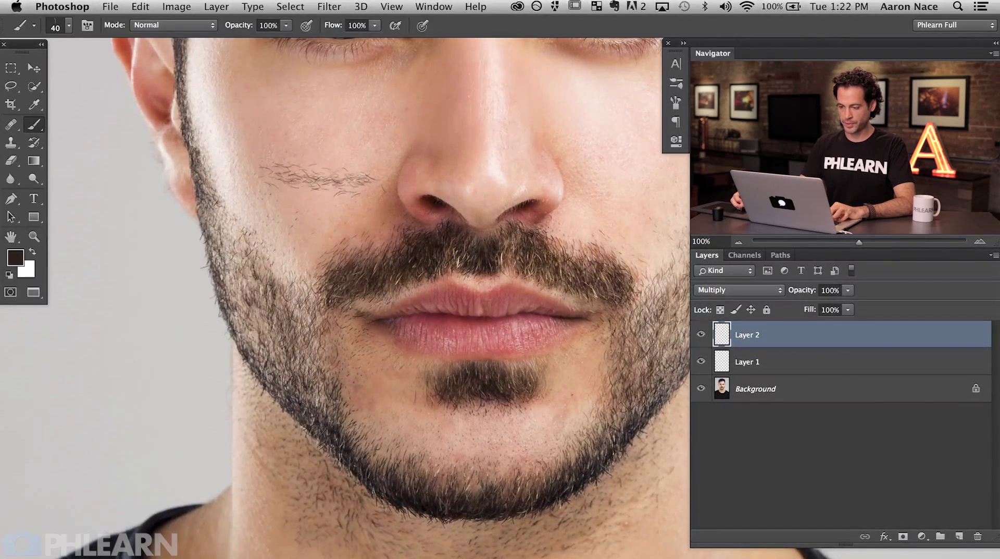
key("super+z")
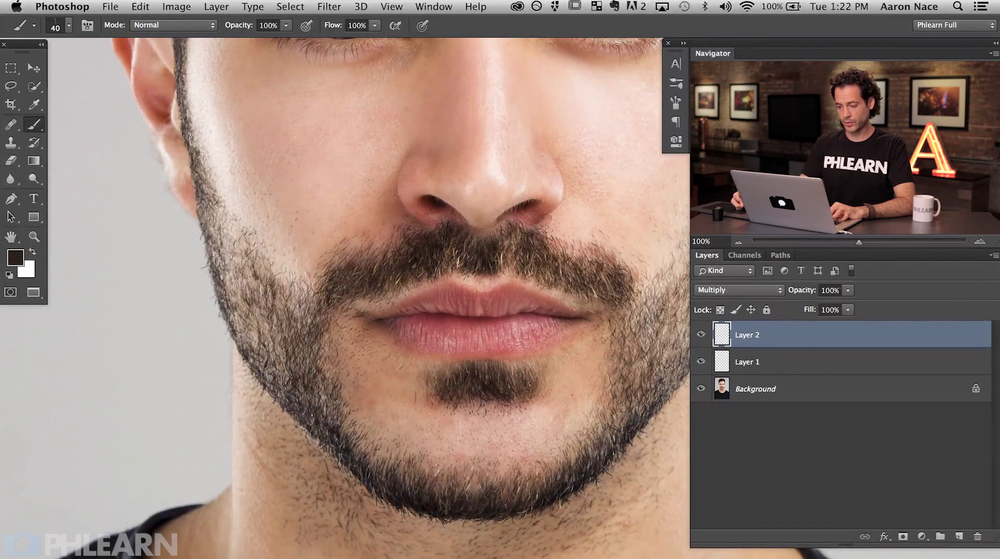
- Zoom to 200% and pan around the lips and chin strip to inspect the fuller beard
left_click_drag(467, 367, 290, 343)
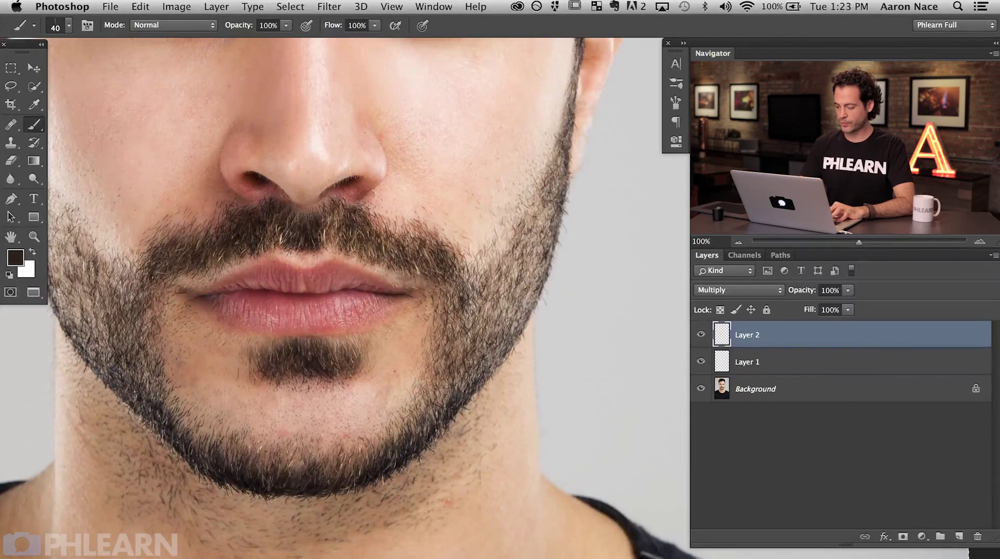
key("super+plus")
left_click_drag(19, 470, 405, 436)
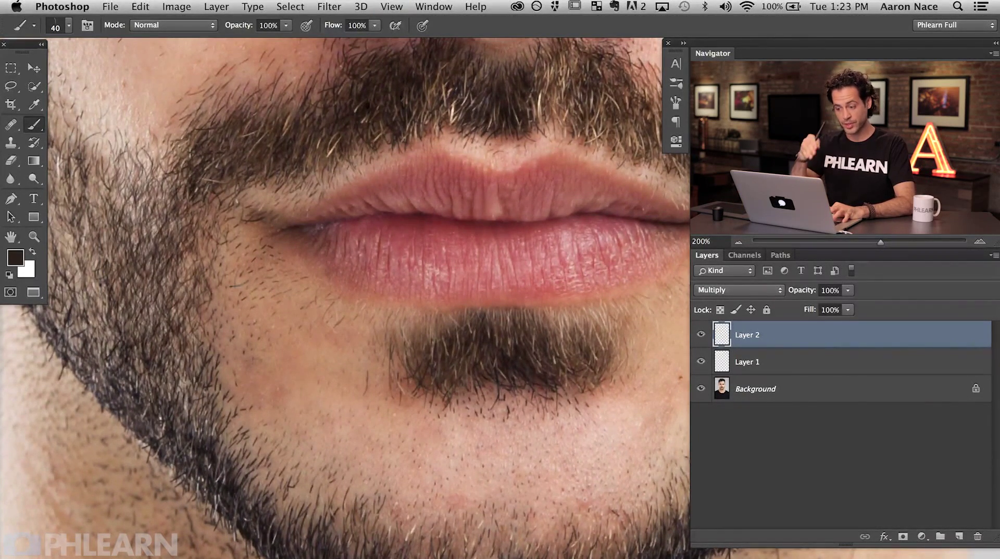
key("super+minus")
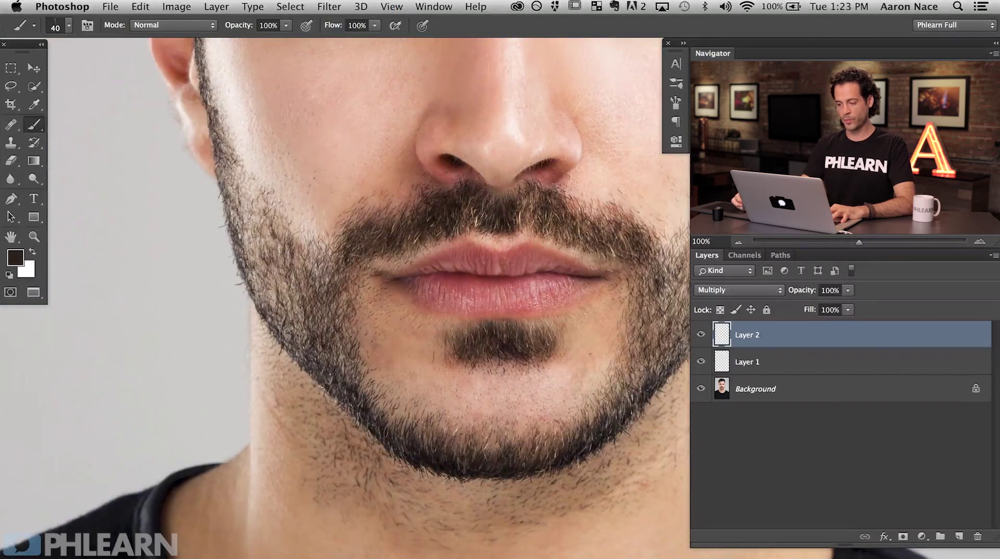
left_click_drag(481, 402, 371, 431)
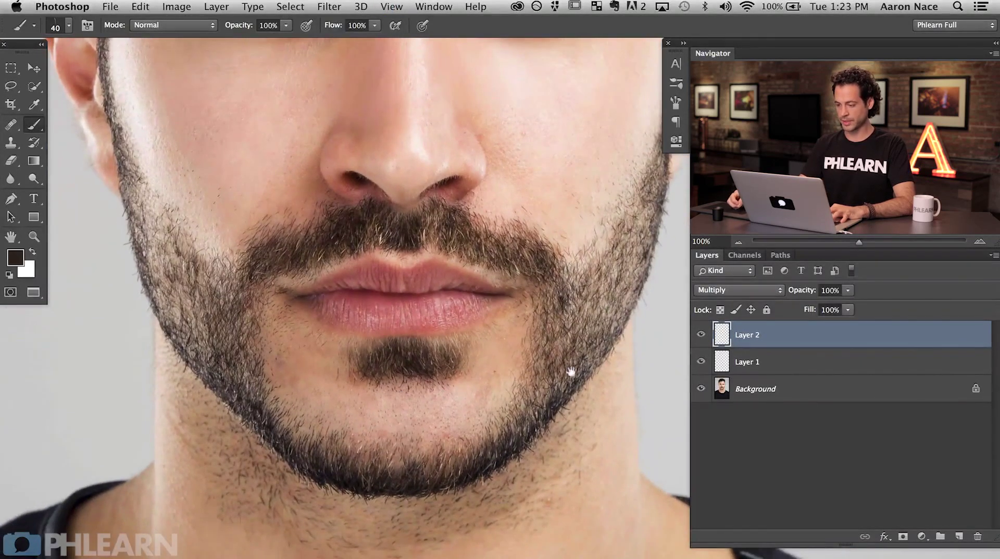
left_click_drag(572, 372, 551, 400)
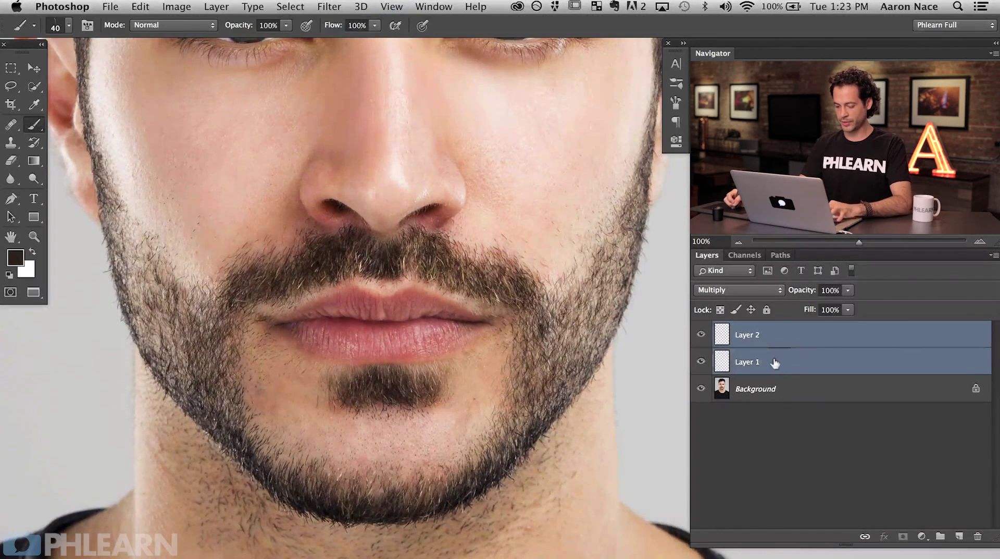
- Group Layer 1 and Layer 2 as Group 1, toggle it to compare, and add a layer inside
key("super+g")
left_click(701, 329)
left_click(701, 328)
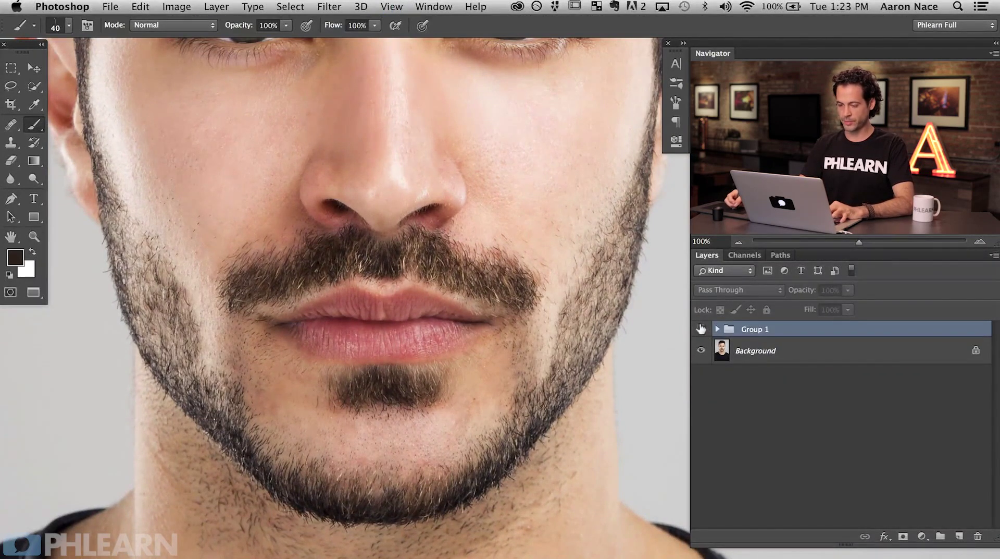
left_click(700, 328)
left_click(701, 328)
left_click(700, 328)
left_click(700, 329)
left_click(700, 329)
left_click(700, 328)
left_click(700, 328)
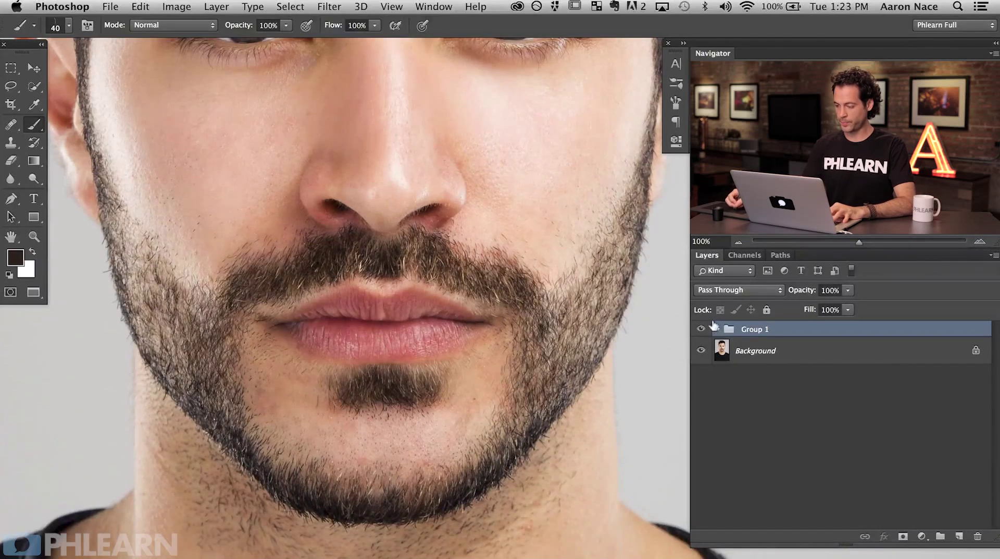
left_click(718, 328)
left_click(750, 349)
- Make white the painting colour and inspect the beard and chin strip at 200%
key("super+equal")
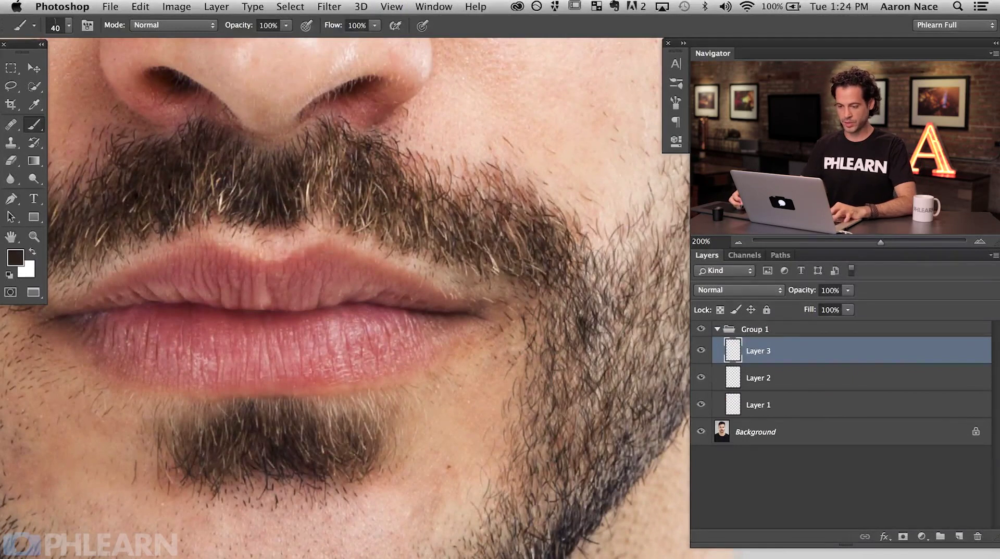
key("super+minus")
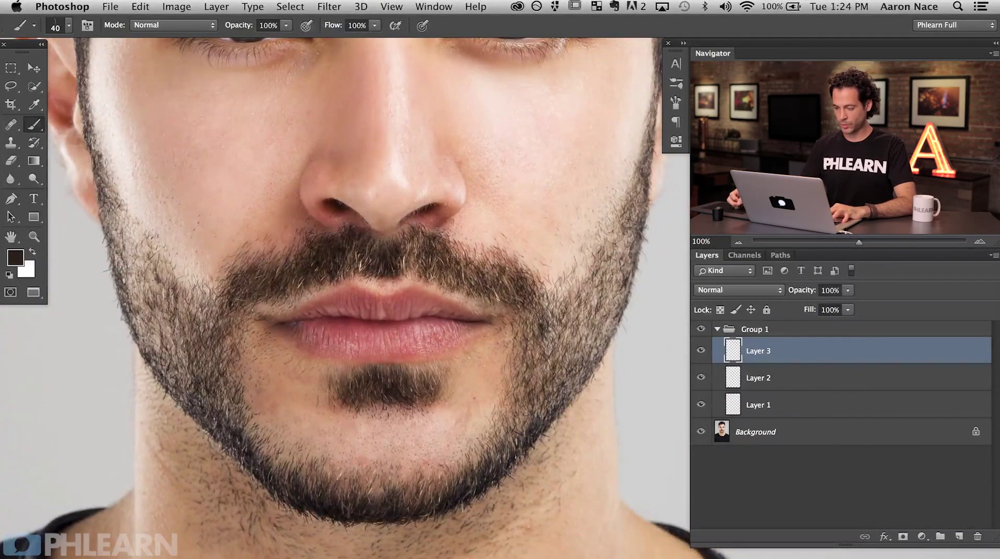
key("x")
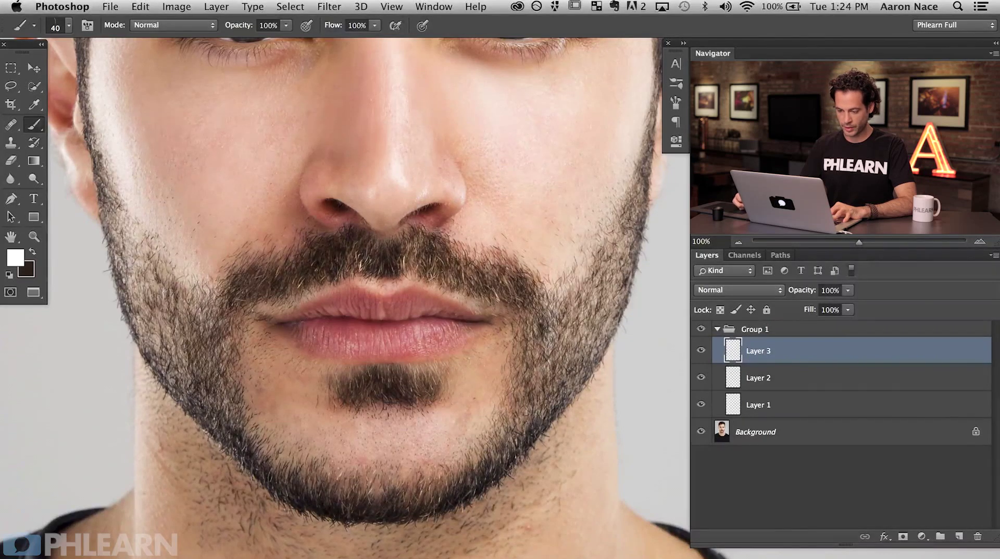
key("super+plus")
left_click_drag(200, 417, 623, 406)
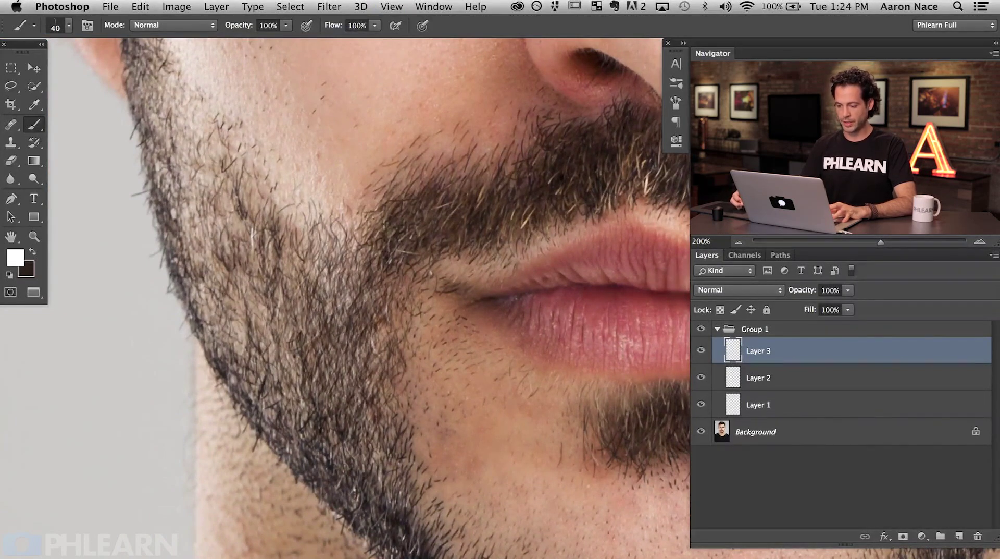
left_click_drag(505, 507, 297, 357)
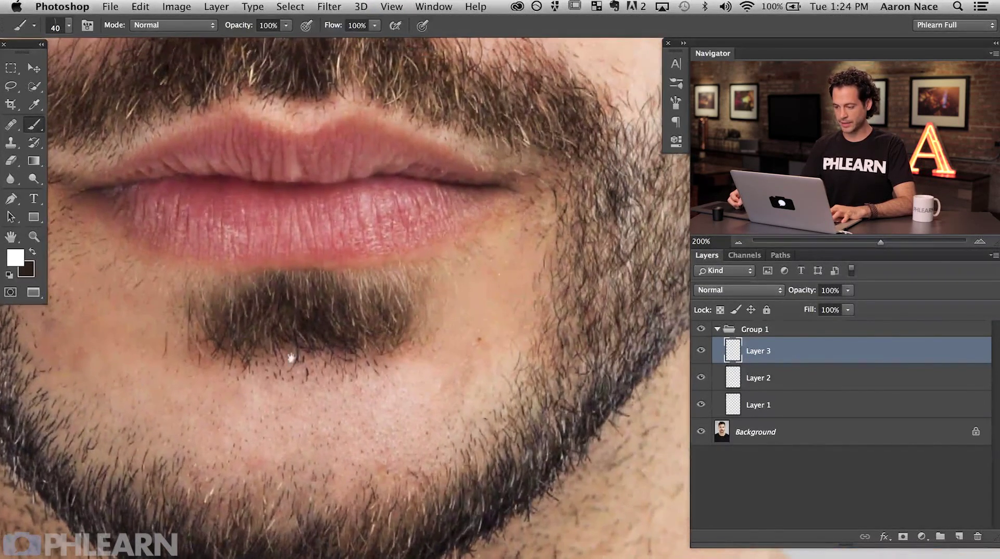
left_click_drag(579, 377, 508, 429)
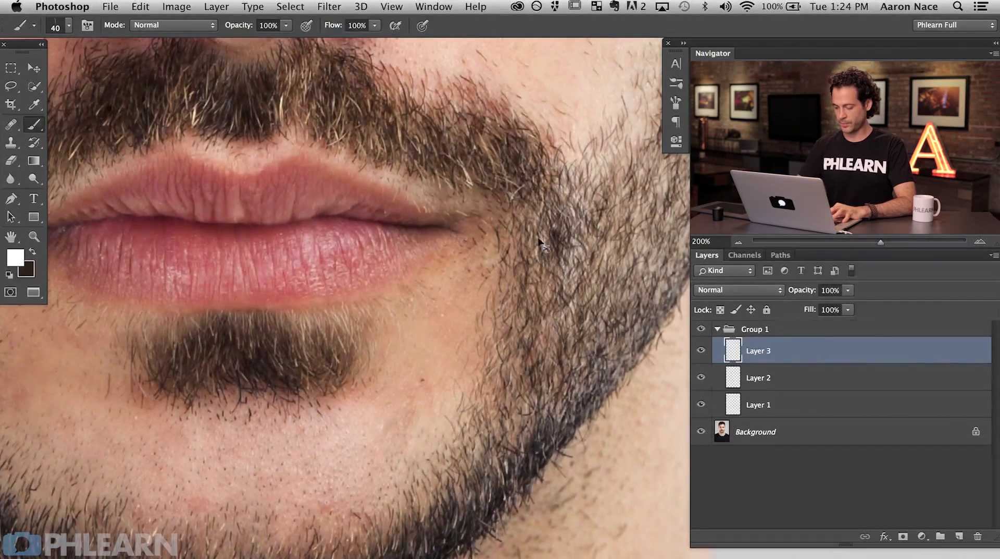
- Back at 100%, compare with Layer 3 hidden, restore the right-jaw strokes, and collapse Group 1
key("super+minus")
left_click_drag(456, 403, 478, 438)
left_click(701, 351)
left_click(702, 350)
left_click(703, 351)
left_click(702, 351)
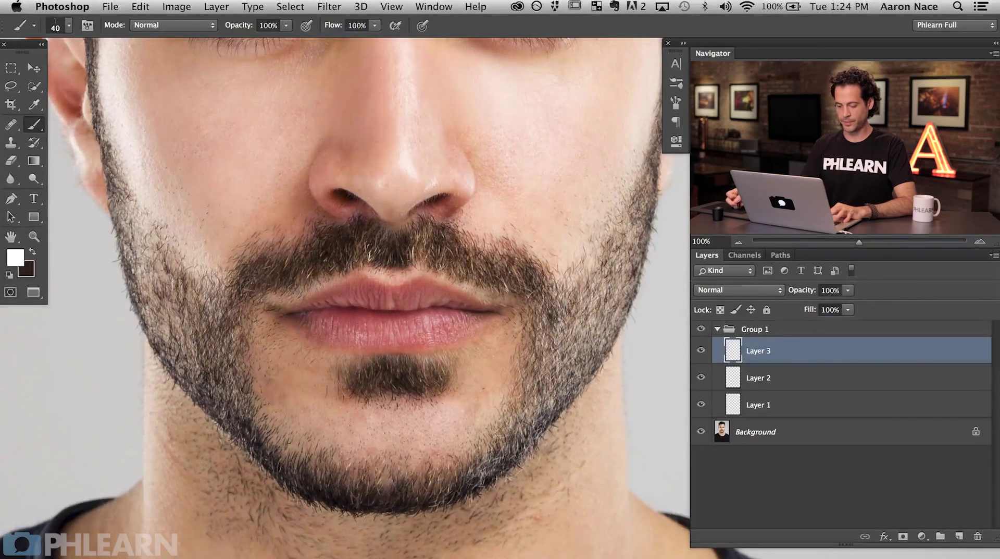
key("super+z")
left_click_drag(530, 403, 504, 422)
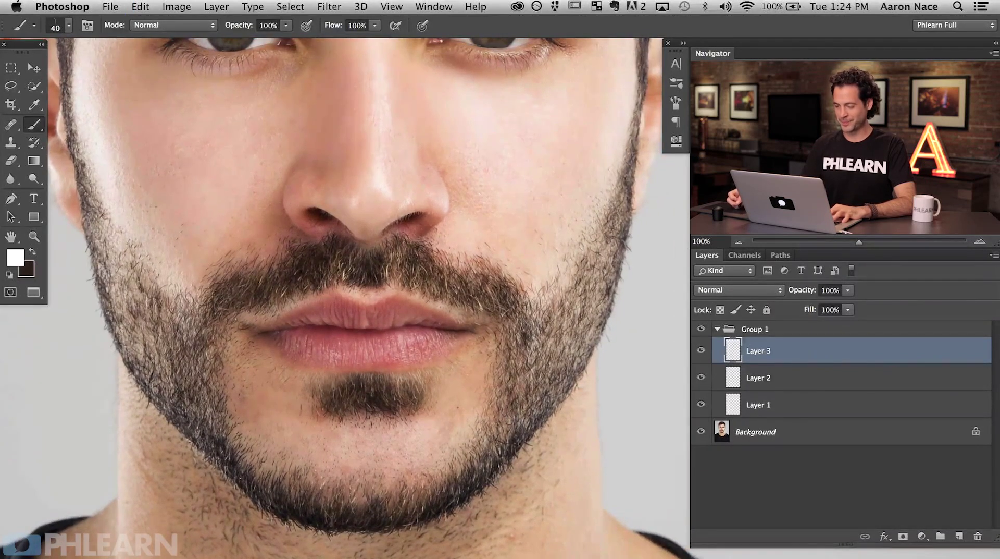
left_click(717, 327)
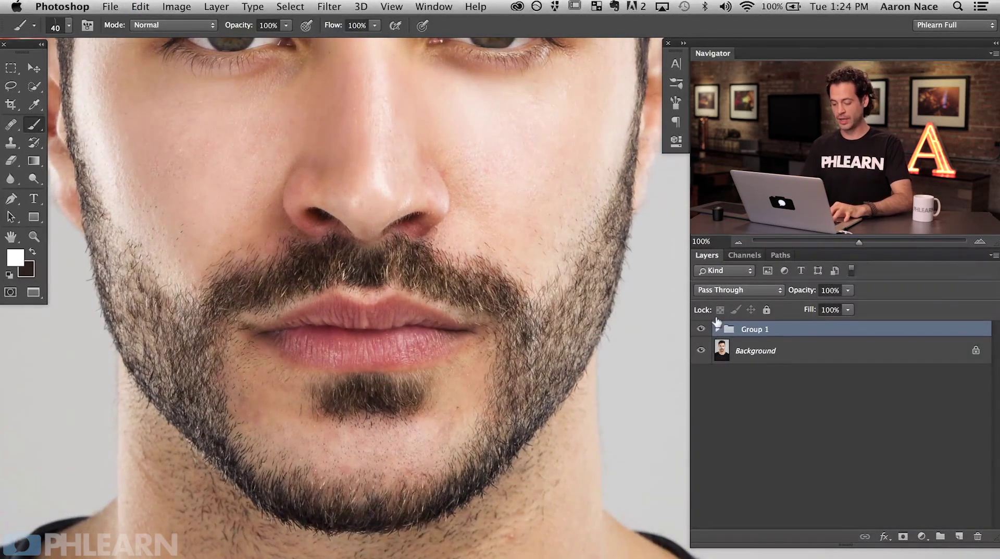
- Add a new Layer 4, sample the moustache's dark brown, and set brush spacing to 24%
key("super+alt+shift+n")
left_click(369, 271, "alt")
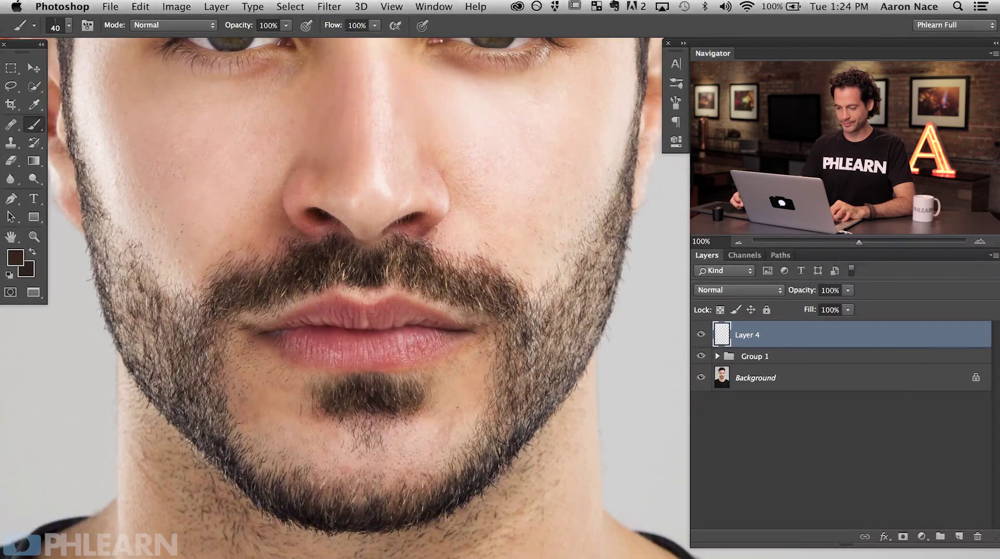
left_click(676, 104)
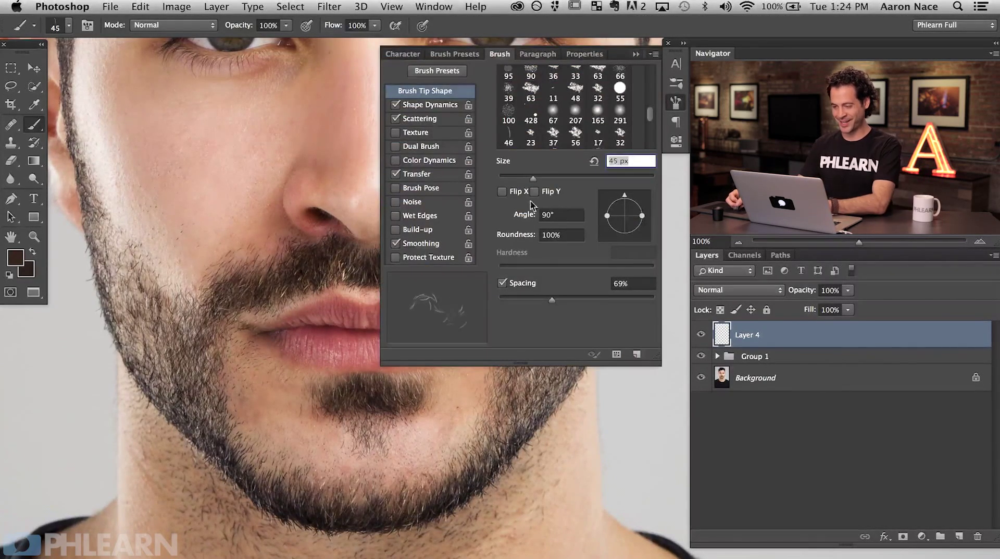
left_click_drag(534, 295, 517, 300)
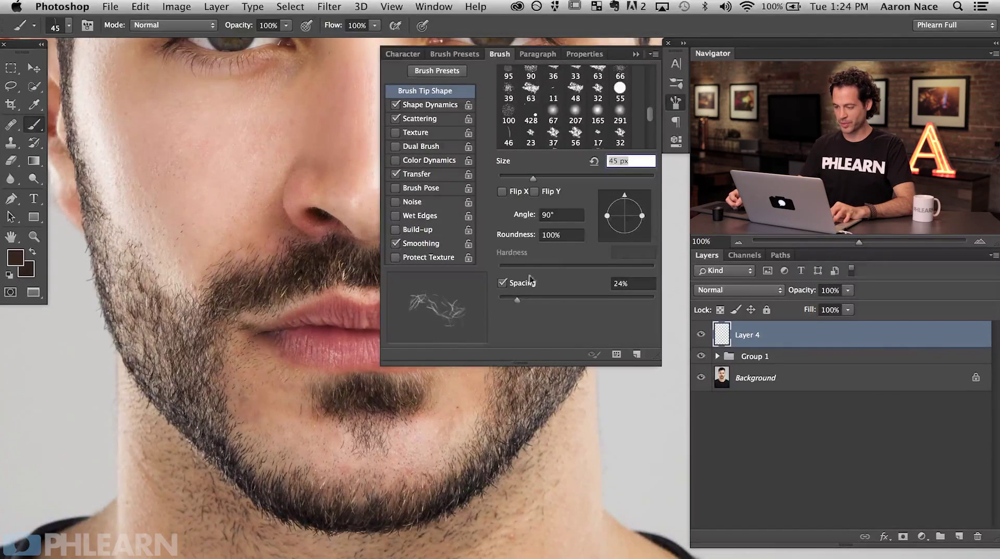
left_click(674, 105)
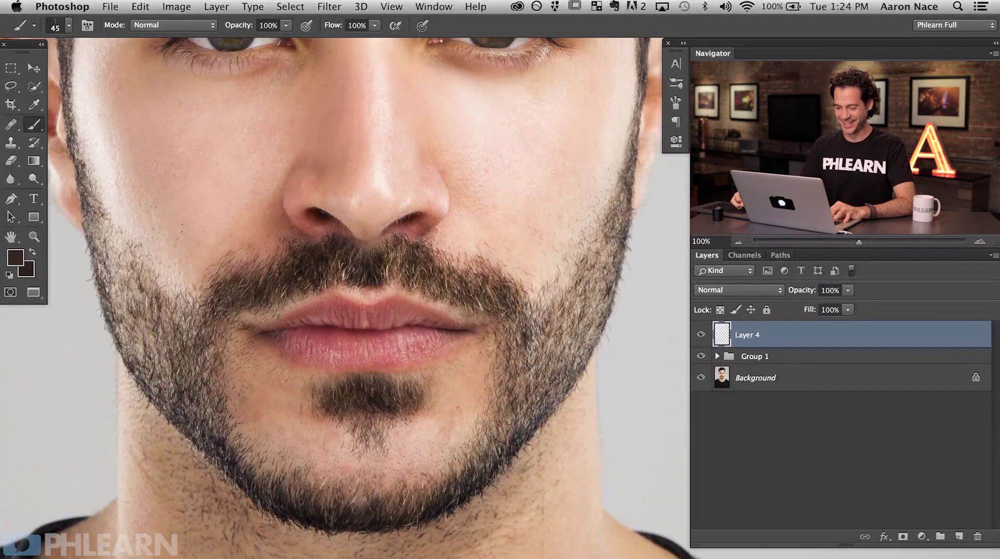
- Paint dark hairs below the lower lip, extending the chin strip down to the beard
mouse_move(352, 415)
left_mouse_down()
mouse_move(360, 436)
mouse_move(384, 433)
mouse_move(362, 483)
left_mouse_up()
mouse_move(364, 447)
left_mouse_down()
mouse_move(358, 487)
mouse_move(343, 484)
mouse_move(381, 497)
left_mouse_up()
key("bracketright")
- Sample dark browns from the beard, moustache and goatee and paint hair strokes along both chin-strip edges
left_click_drag(383, 459, 390, 485)
left_click(403, 505, "alt")
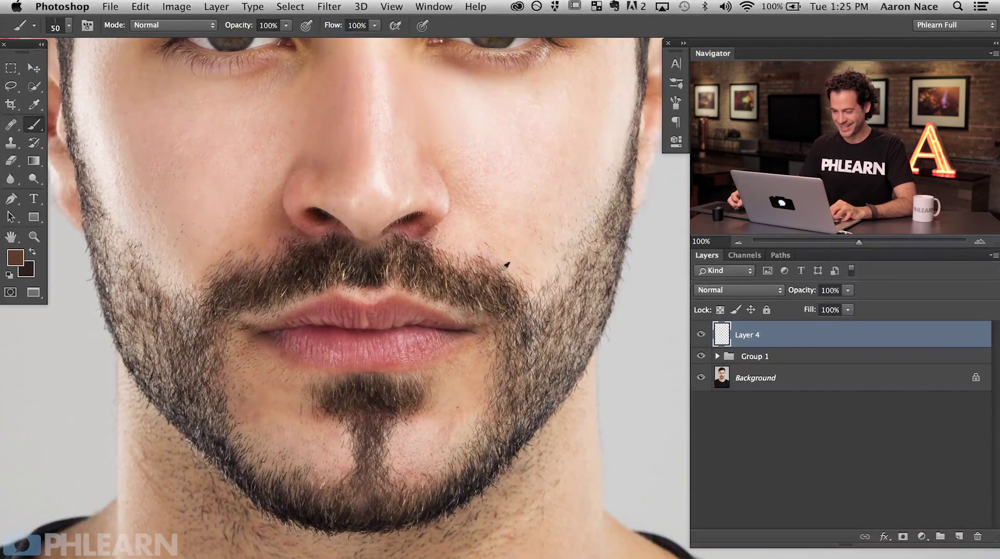
left_click(489, 265, "alt")
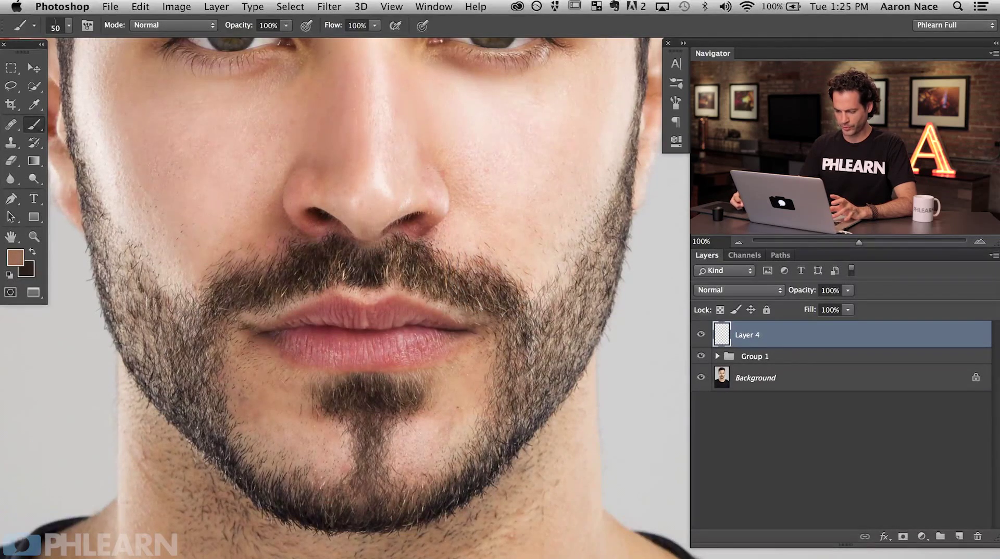
left_click(376, 397, "alt")
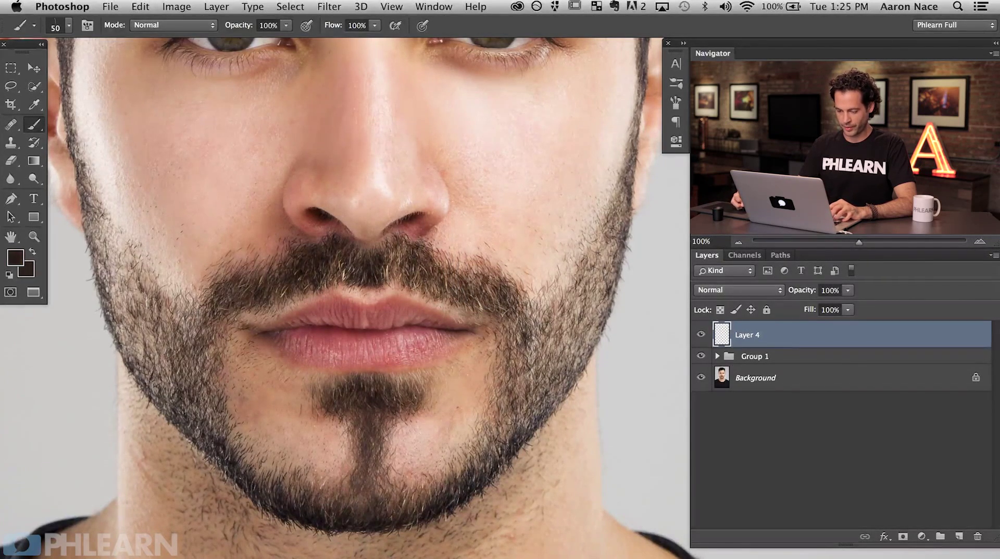
mouse_move(379, 448)
left_mouse_down()
mouse_move(387, 484)
mouse_move(398, 480)
left_mouse_up()
left_click_drag(390, 439, 393, 459)
mouse_move(348, 427)
left_mouse_down()
mouse_move(349, 482)
mouse_move(348, 421)
mouse_move(398, 416)
left_mouse_up()
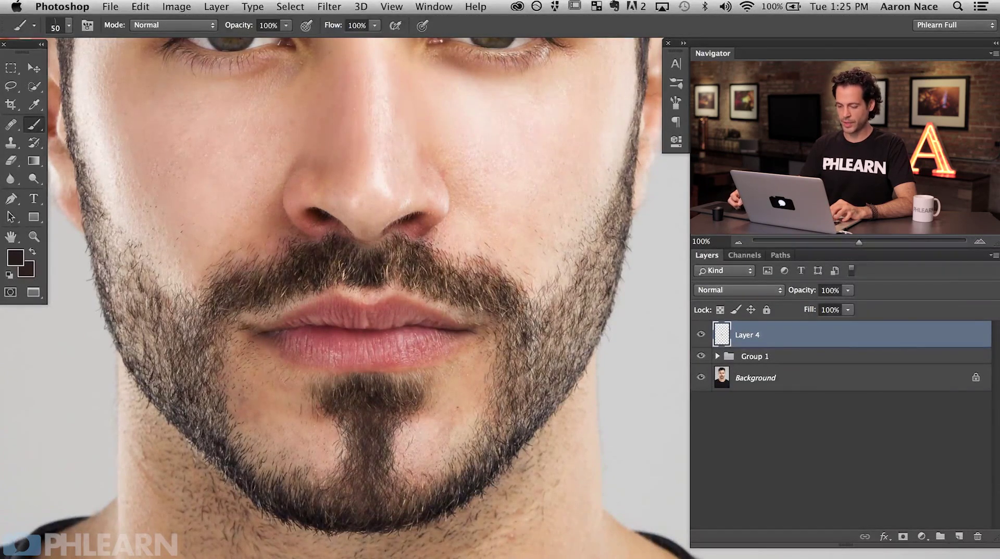
- Add a new empty Layer 5 and set white as the painting colour at 80% opacity
key("super+shift+alt+n")
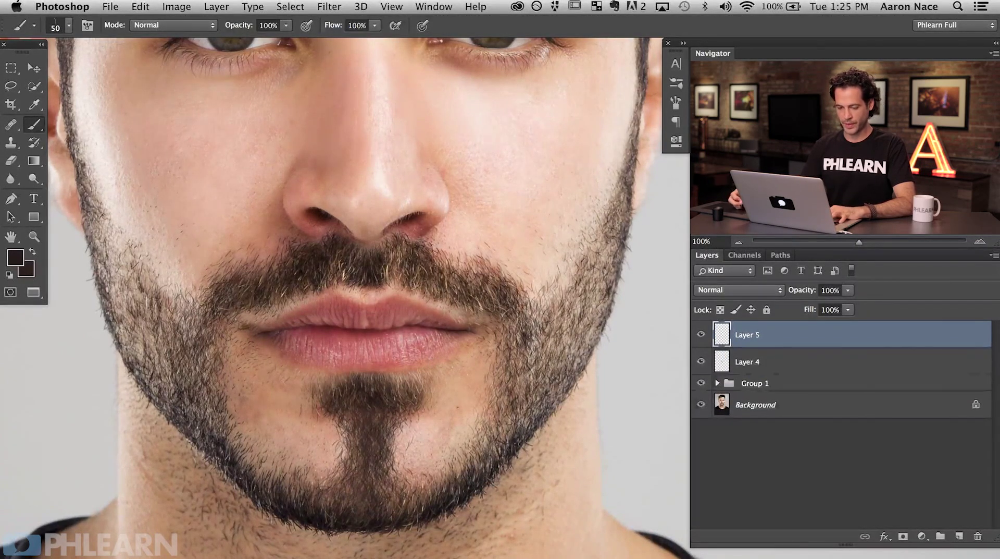
key("d")
key("x")
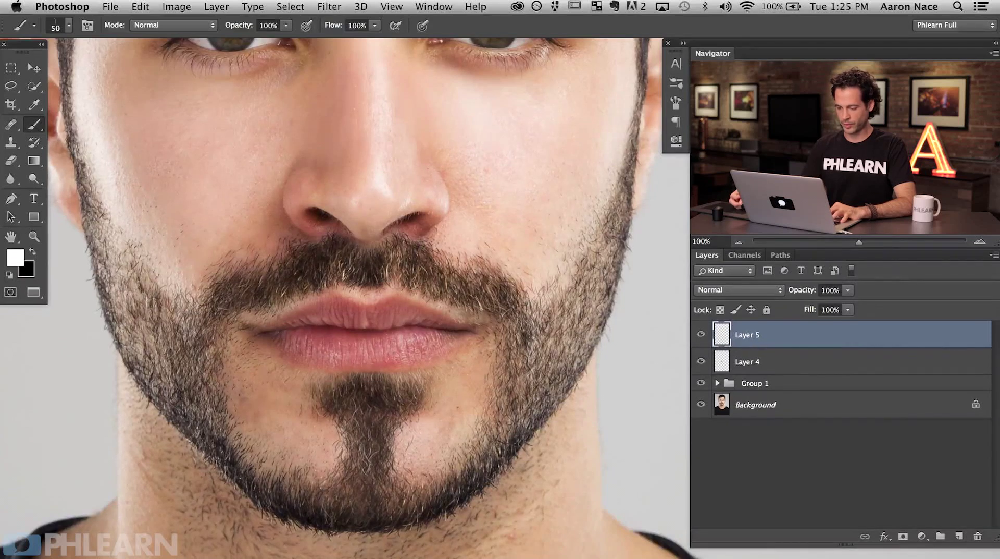
key("5")
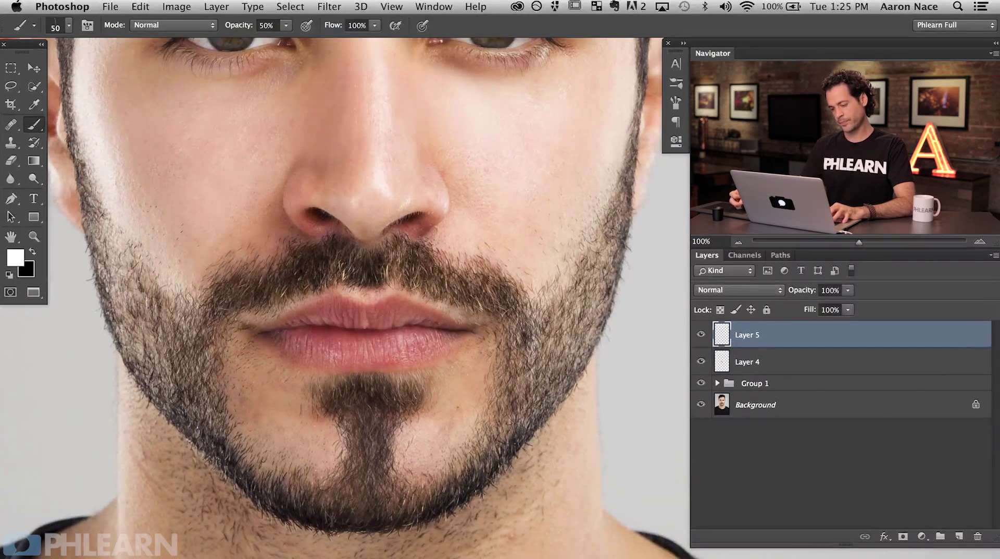
key("8")
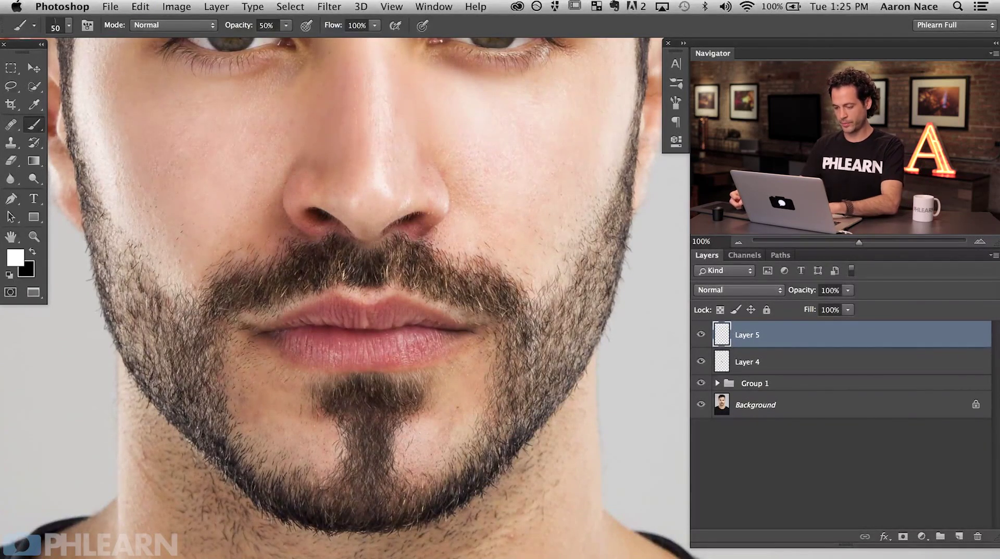
key("super+z")
- Raise the brush tip spacing to 56% in the brush settings
left_click(677, 102)
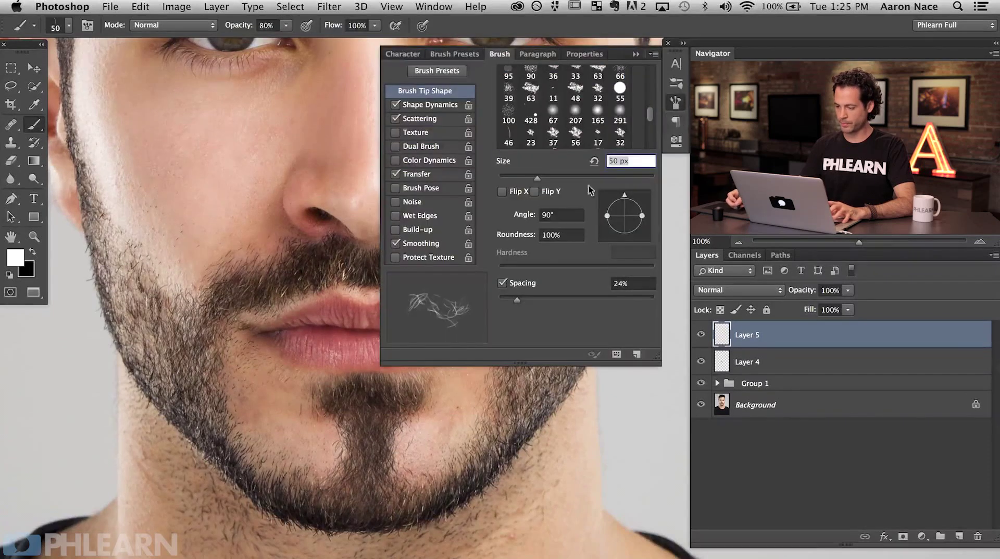
left_click_drag(518, 299, 539, 295)
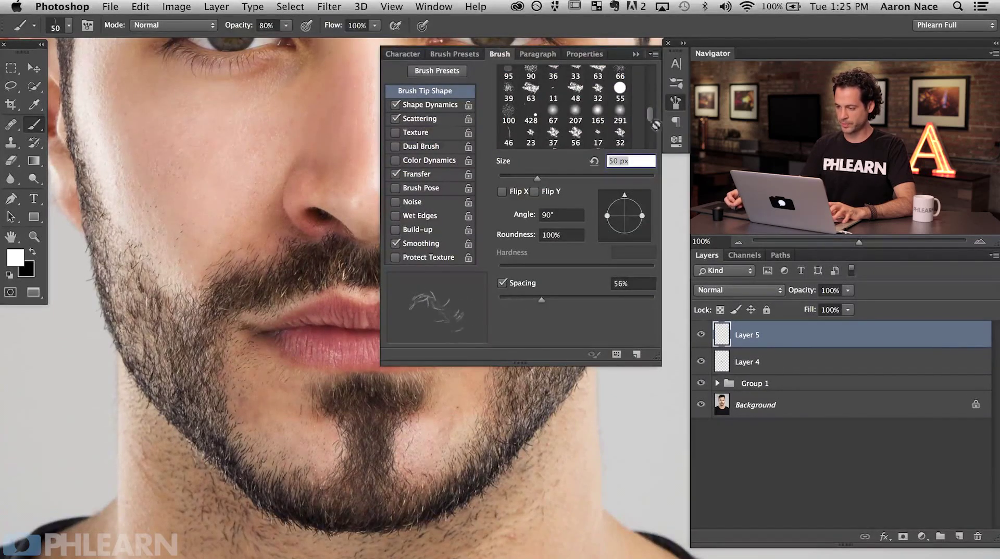
left_click(677, 103)
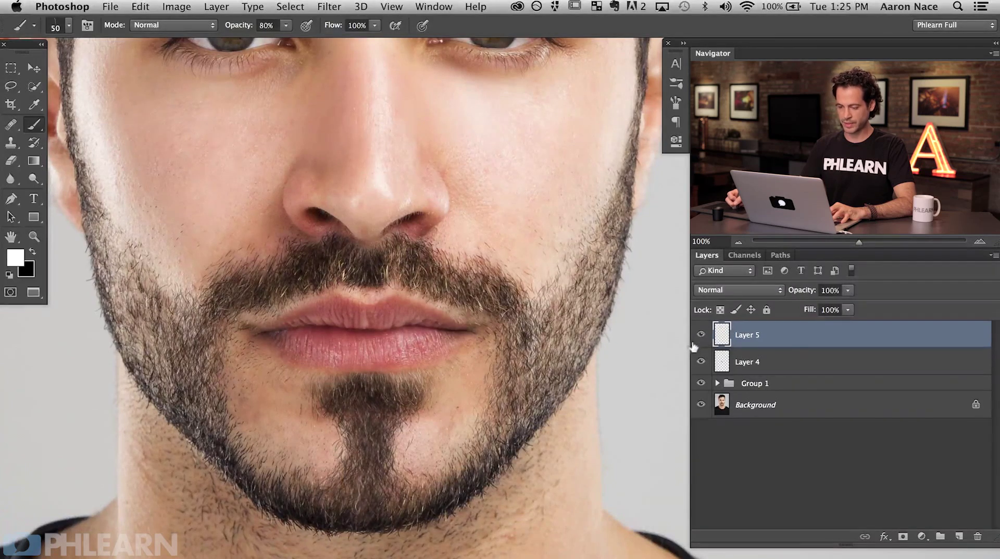
left_click_drag(472, 440, 487, 495)
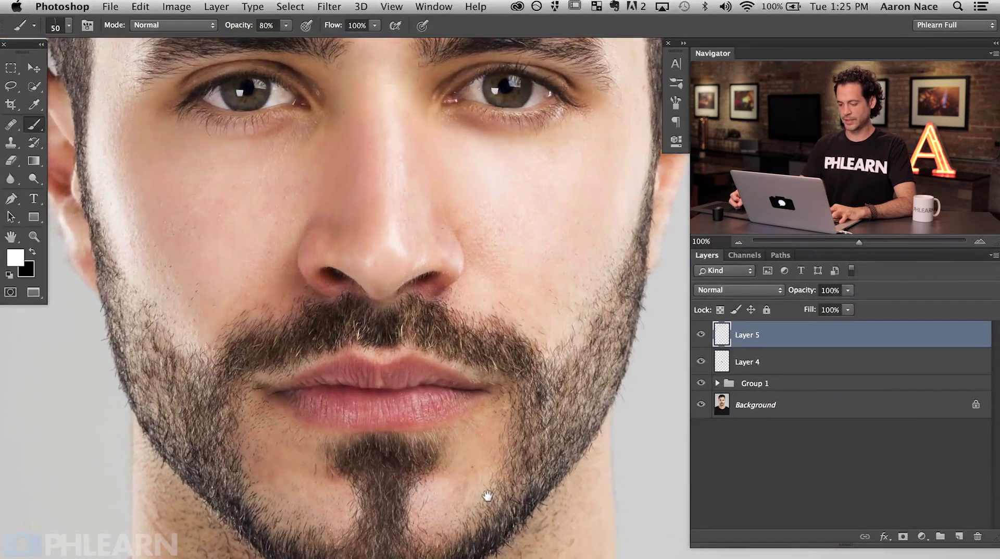
- Check Layer 5's effect, then group Layer 4 and Layer 5 into Group 2
key("e")
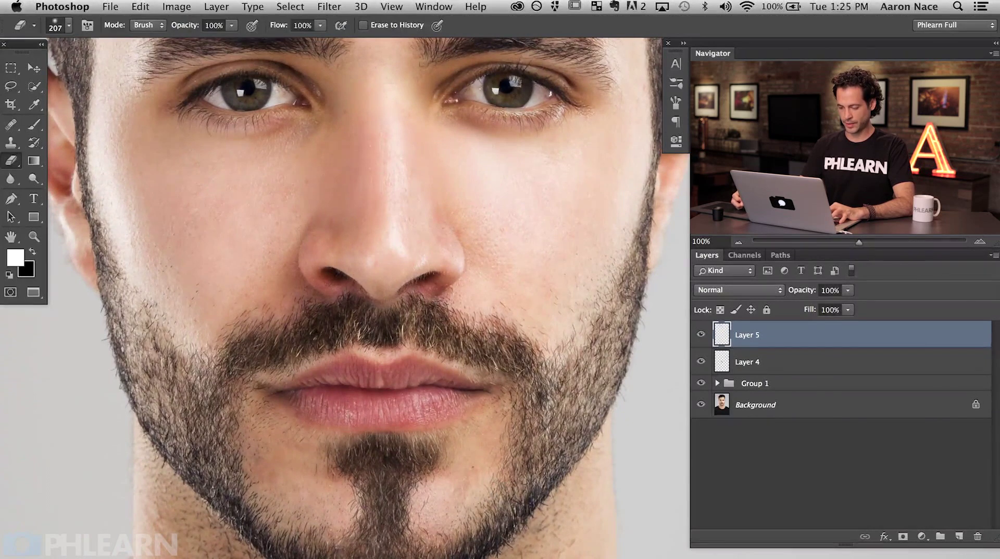
left_click(702, 333)
left_click(702, 333)
left_click(699, 335)
left_click(699, 335)
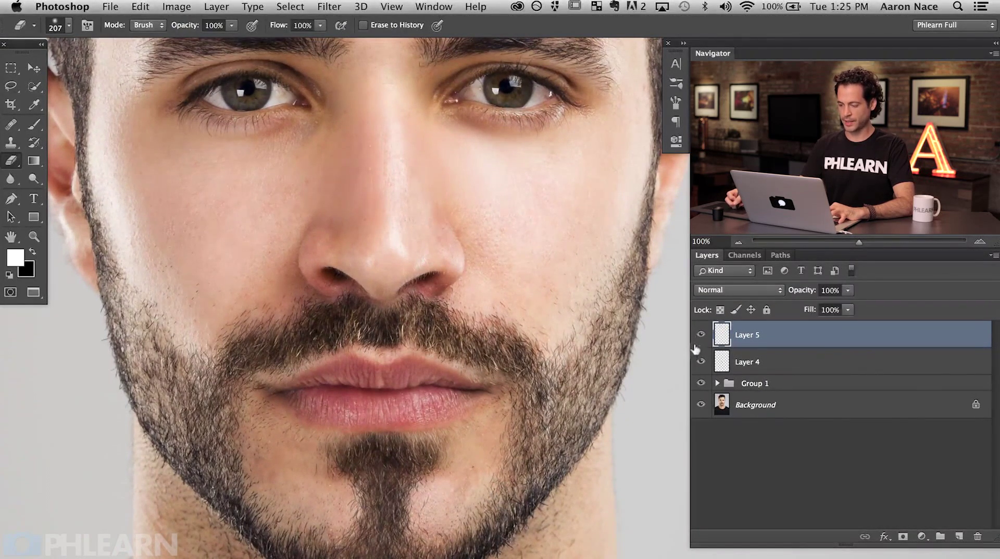
left_click(750, 367, "shift")
key("super+g")
- View the whole face and toggle Group 2 to compare the portrait with and without the chin strip
key("super+minus")
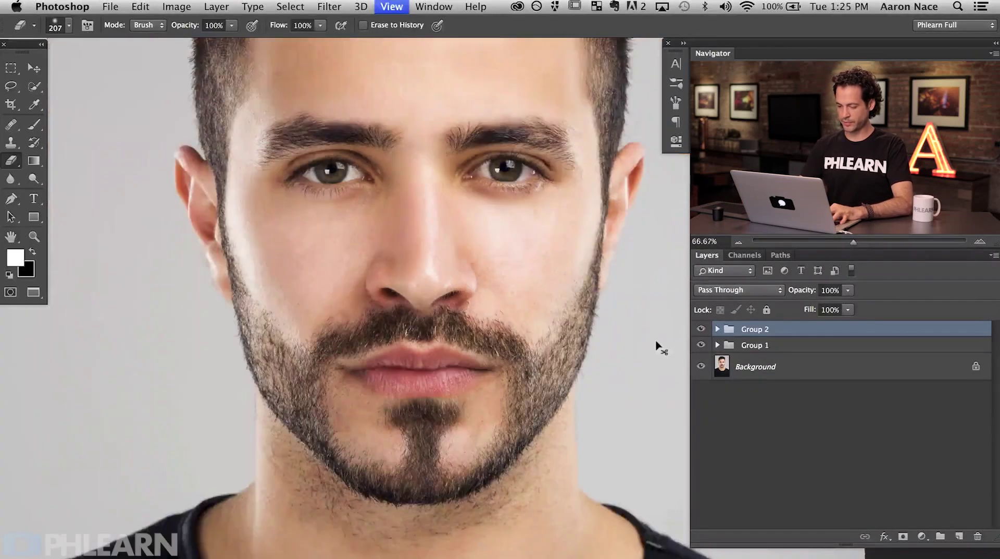
left_click_drag(414, 394, 378, 391)
left_click_drag(418, 452, 426, 455)
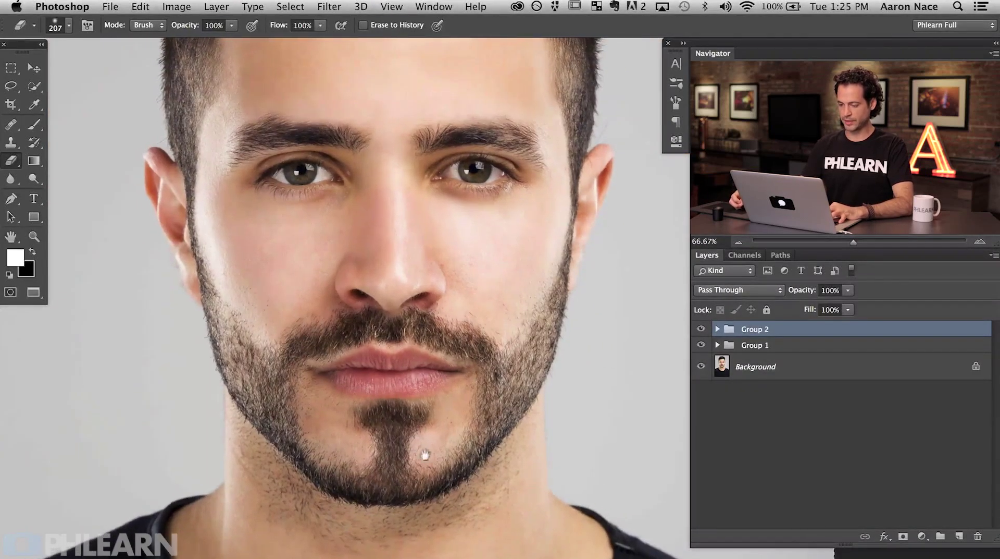
scroll(425, 454, "left", 2)
left_click(701, 328)
left_click(697, 328)
left_click(697, 330)
left_click(698, 329)
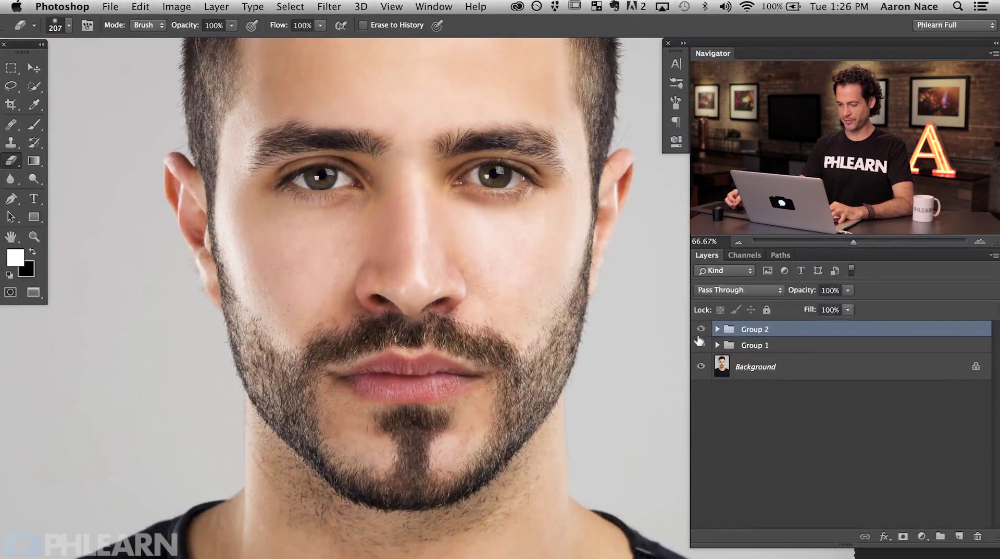
scroll(569, 406, "up", 2)
scroll(570, 406, "right", 2)
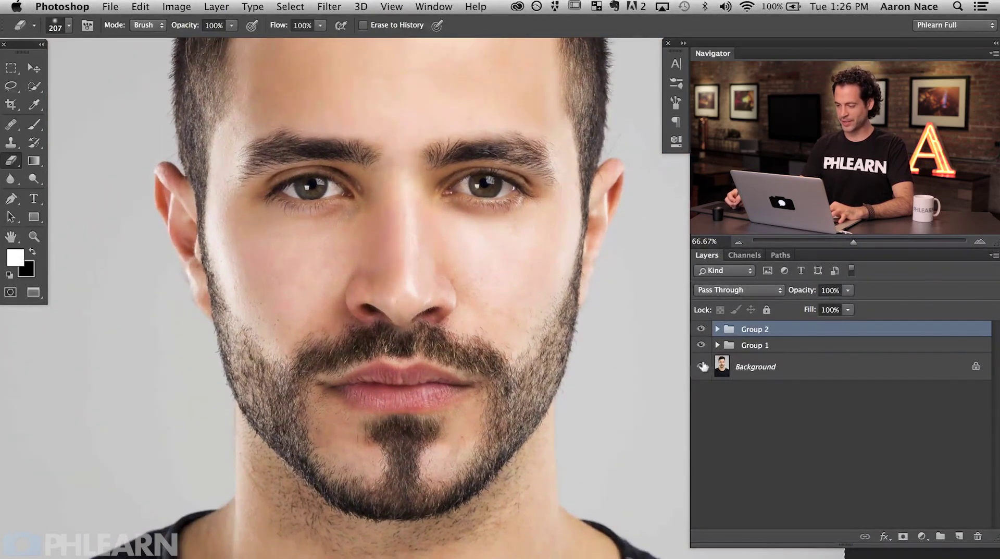